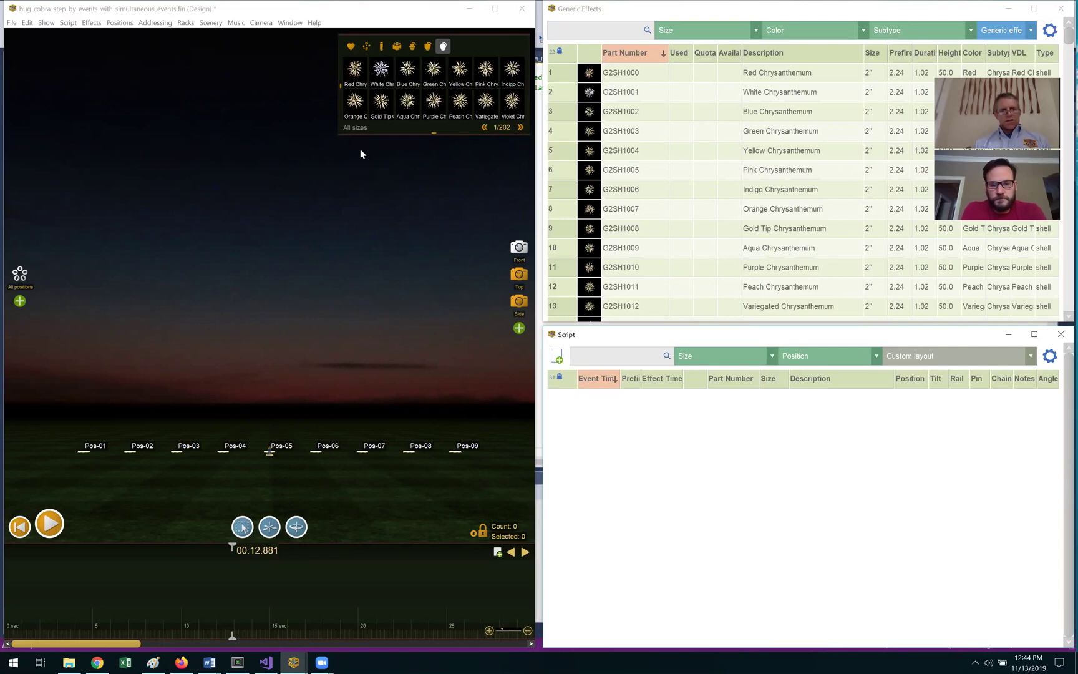
Add Orange Chrysanthemum shells at all nine positions and make them a first-to-last sequence with a total duration of 0.8
drag(355, 102, 301, 342)
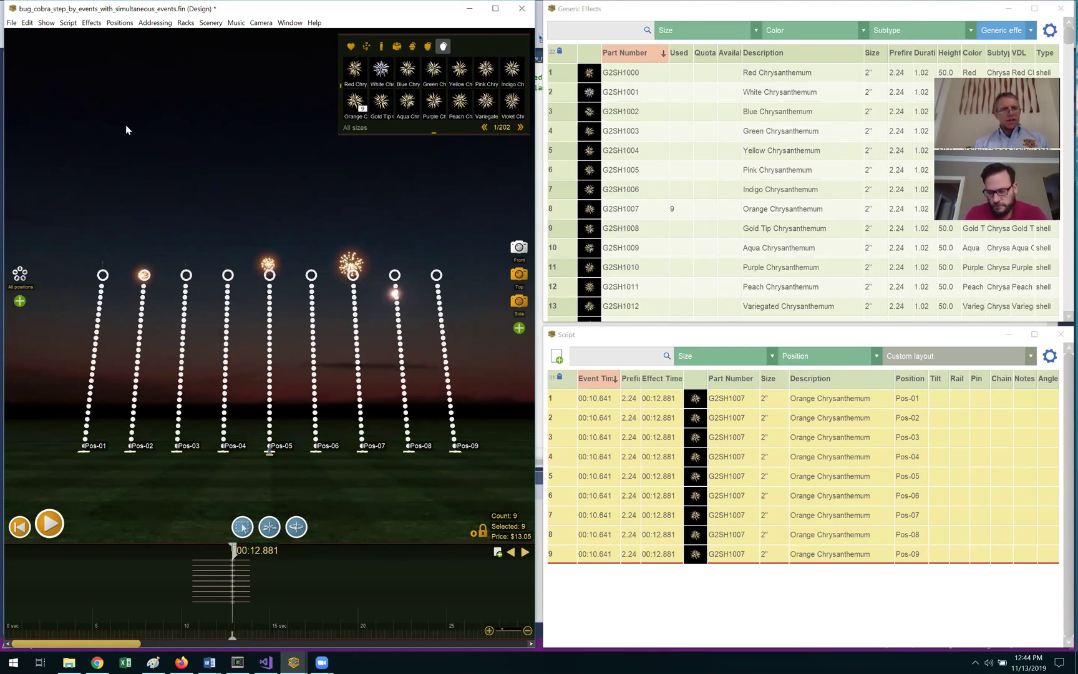
click(67, 24)
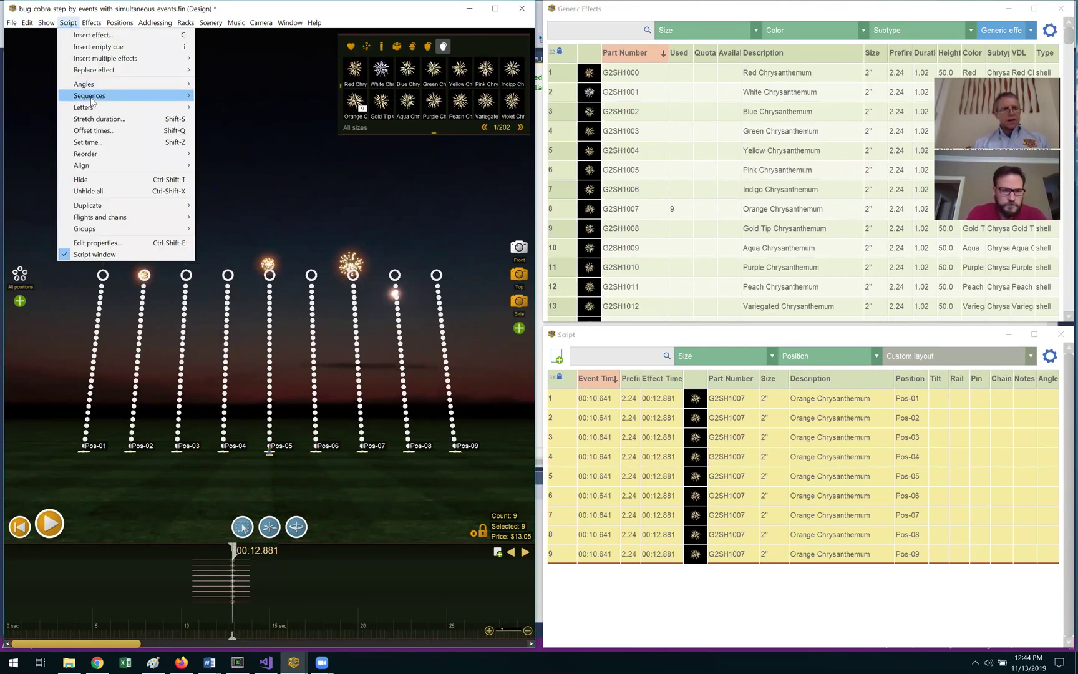
mouse_move(94, 96)
click(218, 98)
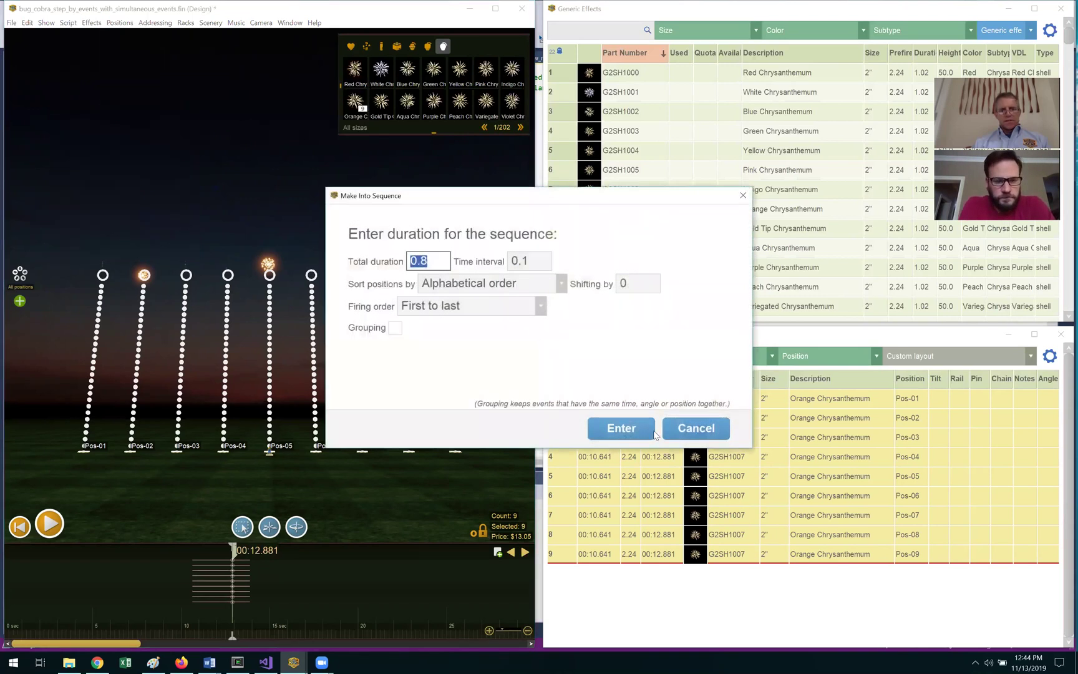
click(619, 431)
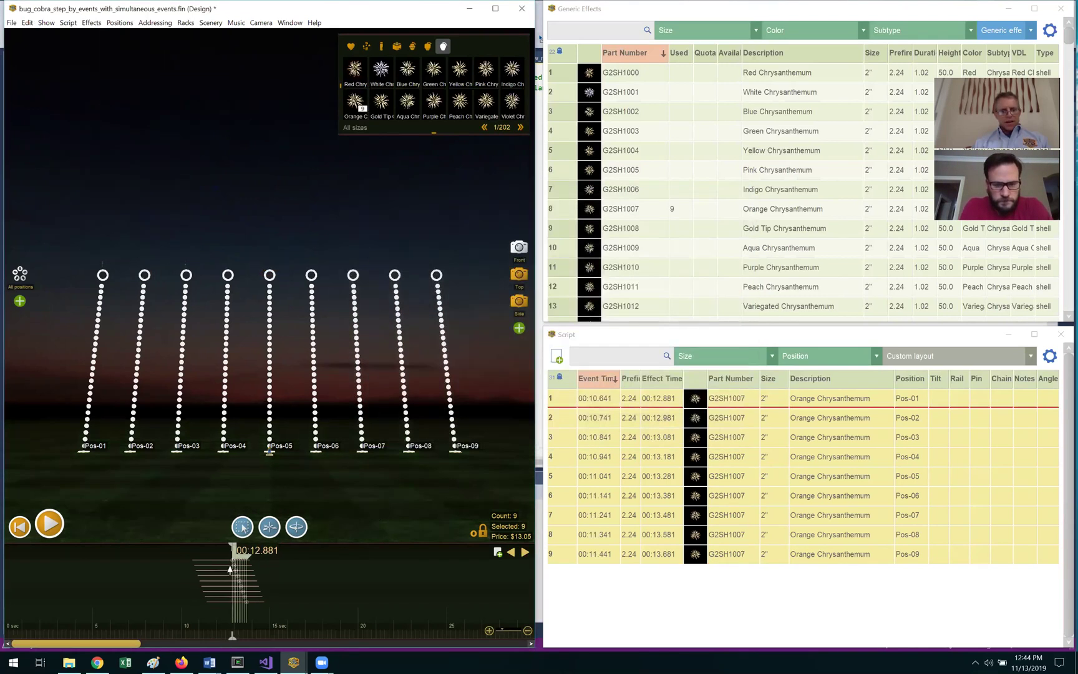
Move the sequence earlier so its first effect falls at about 00:10.553, and play the show back
drag(210, 565, 177, 565)
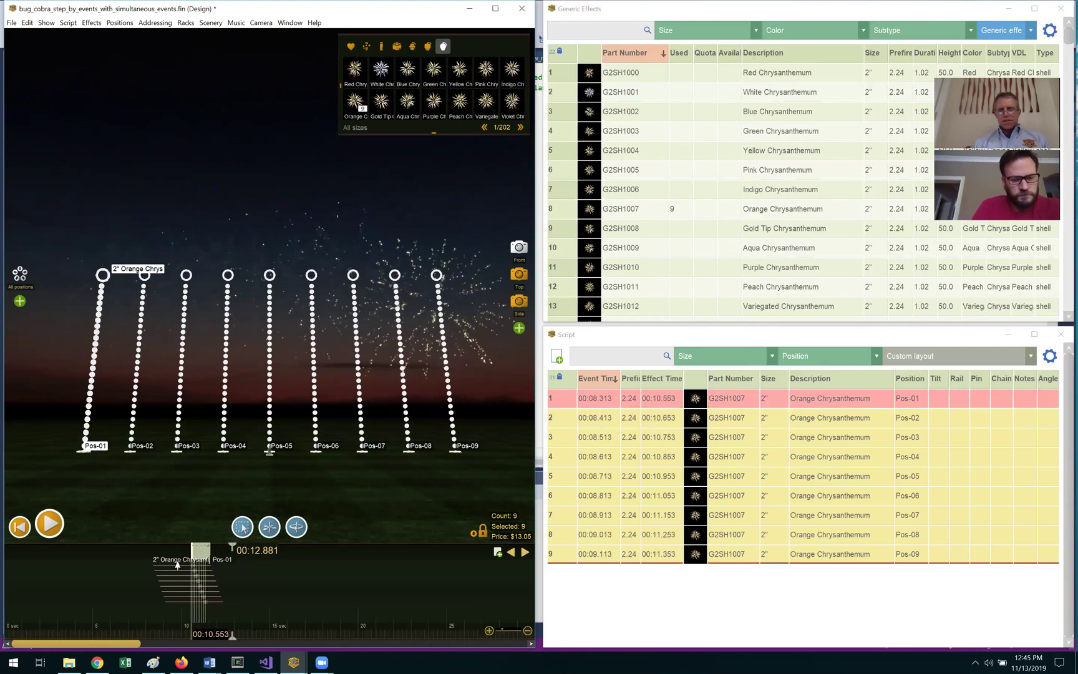
click(175, 636)
key(space)
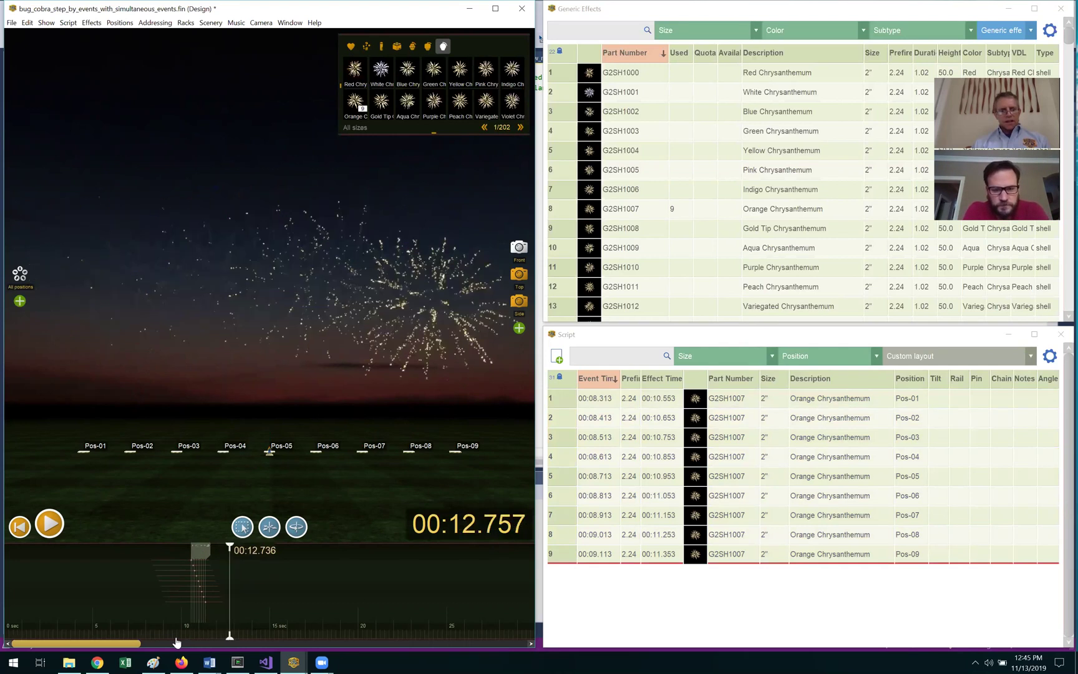
key(space)
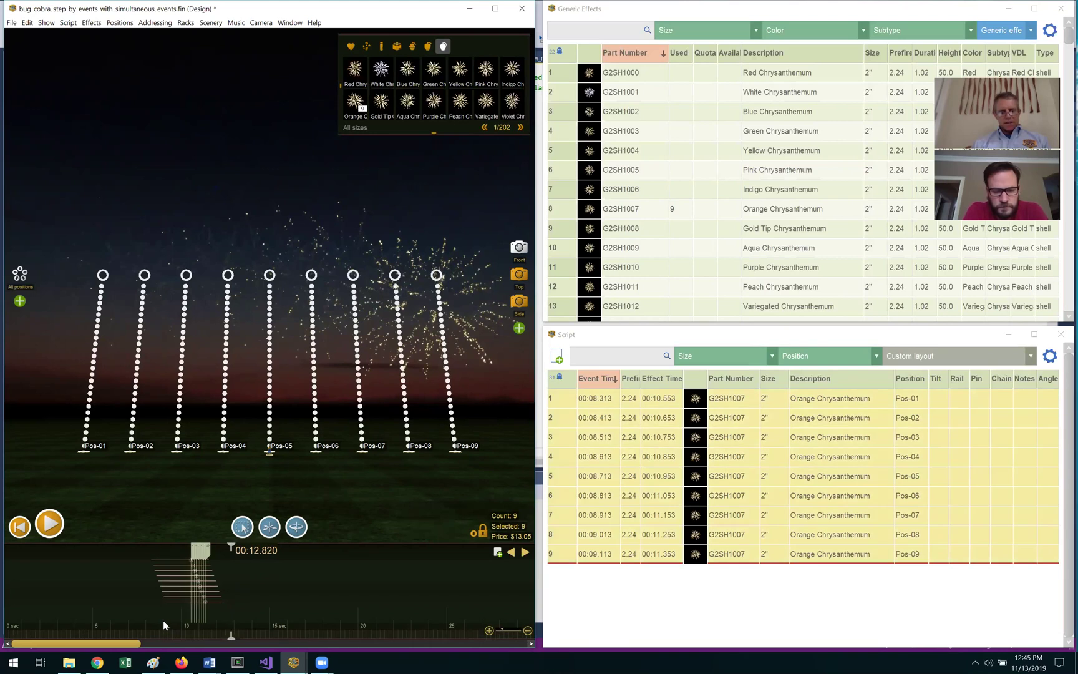
Paste a copy of the sequence with its first effect at 00:13.498 and reverse the copy's order
key(ctrl+v)
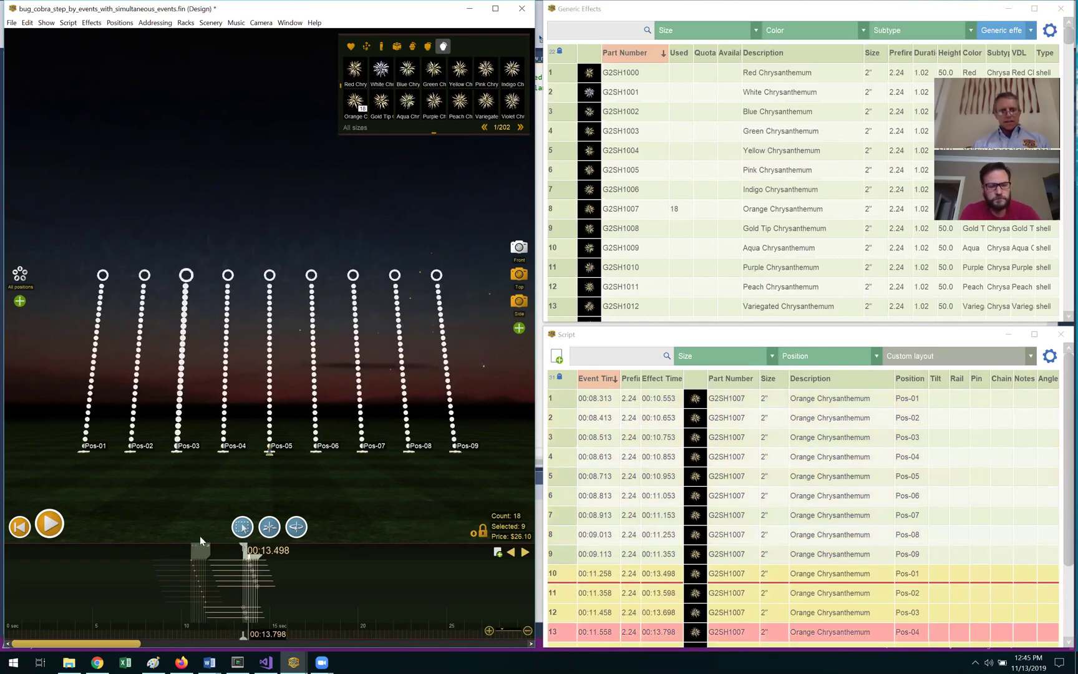
click(68, 25)
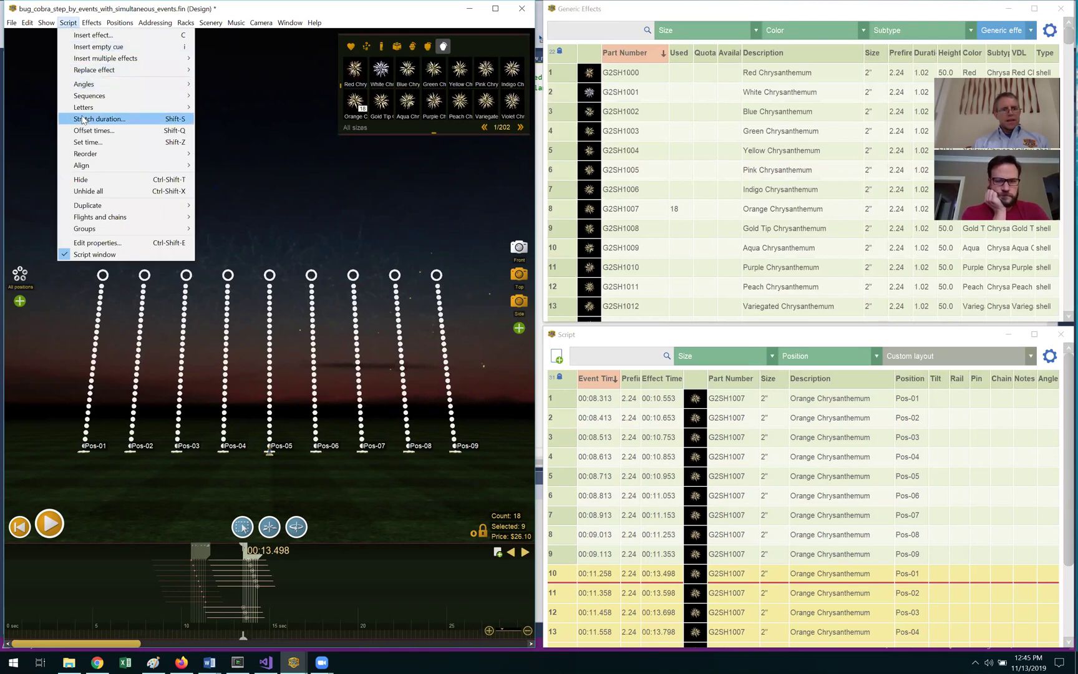
mouse_move(105, 159)
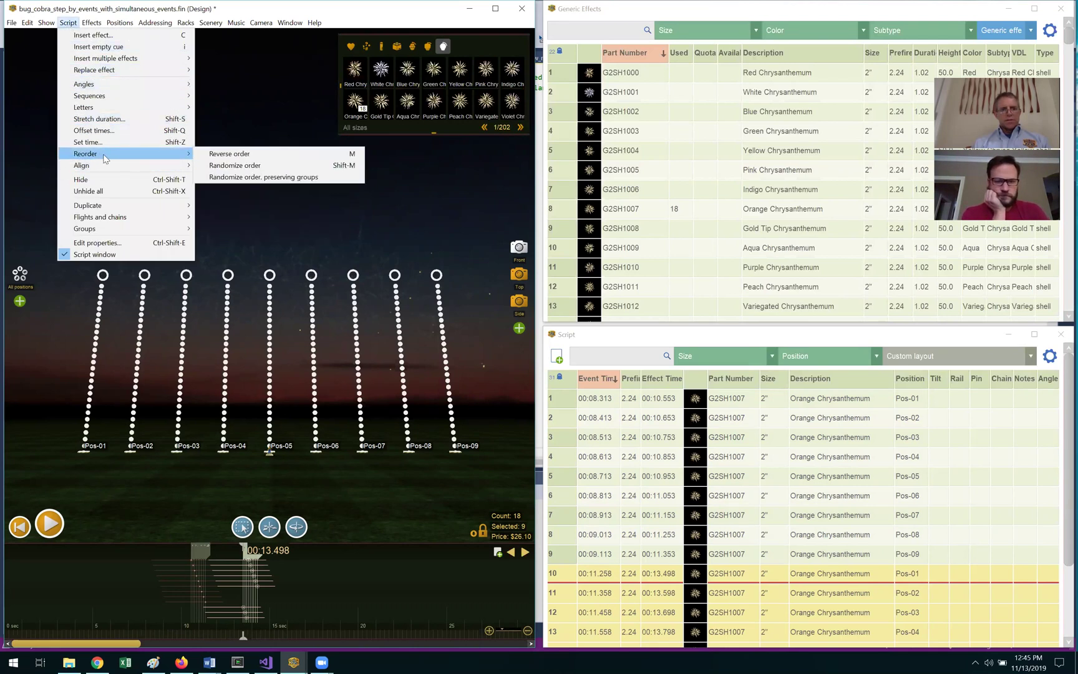
click(213, 154)
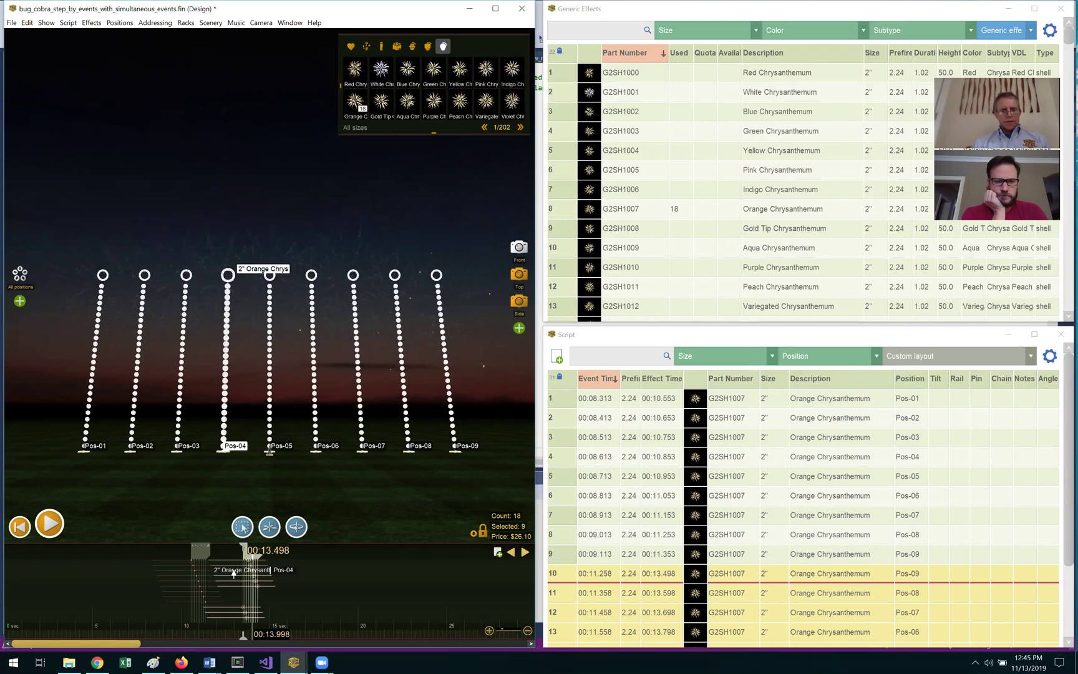
Play back both sequences to check the forward sweep and the reversed sweep
click(178, 629)
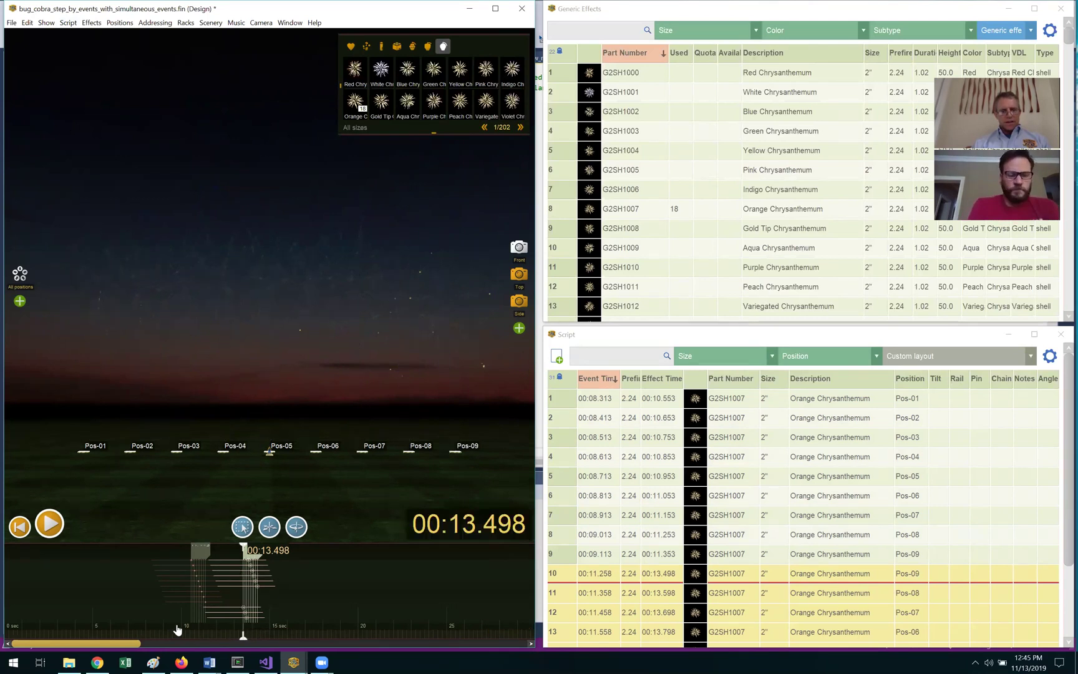
key(Left)
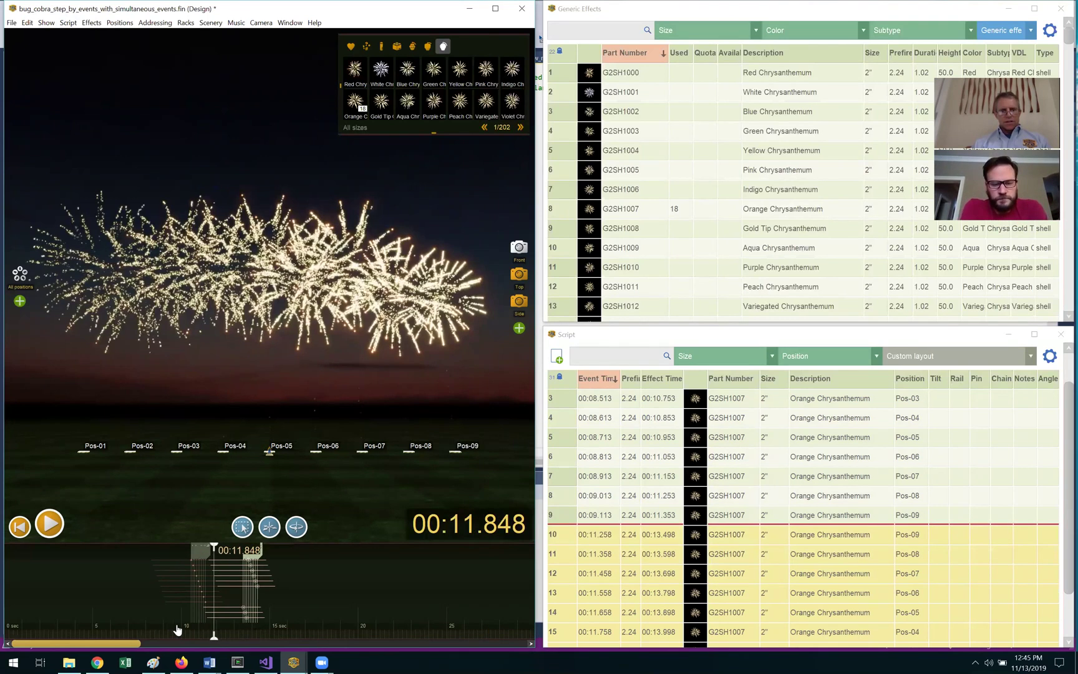
key(Right)
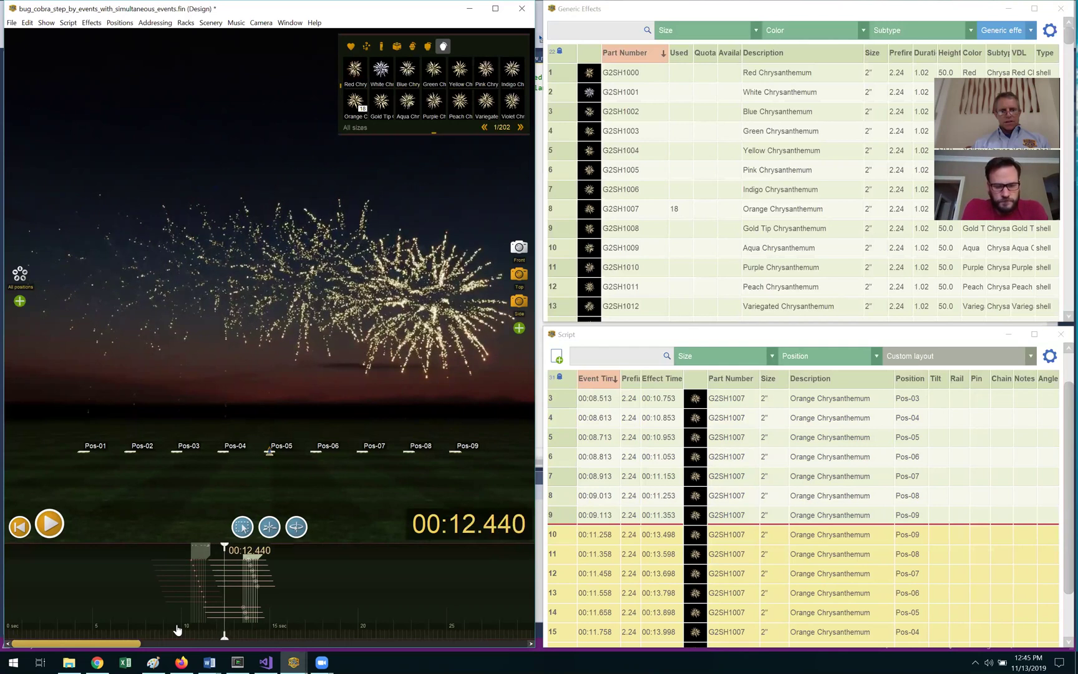
key(Right)
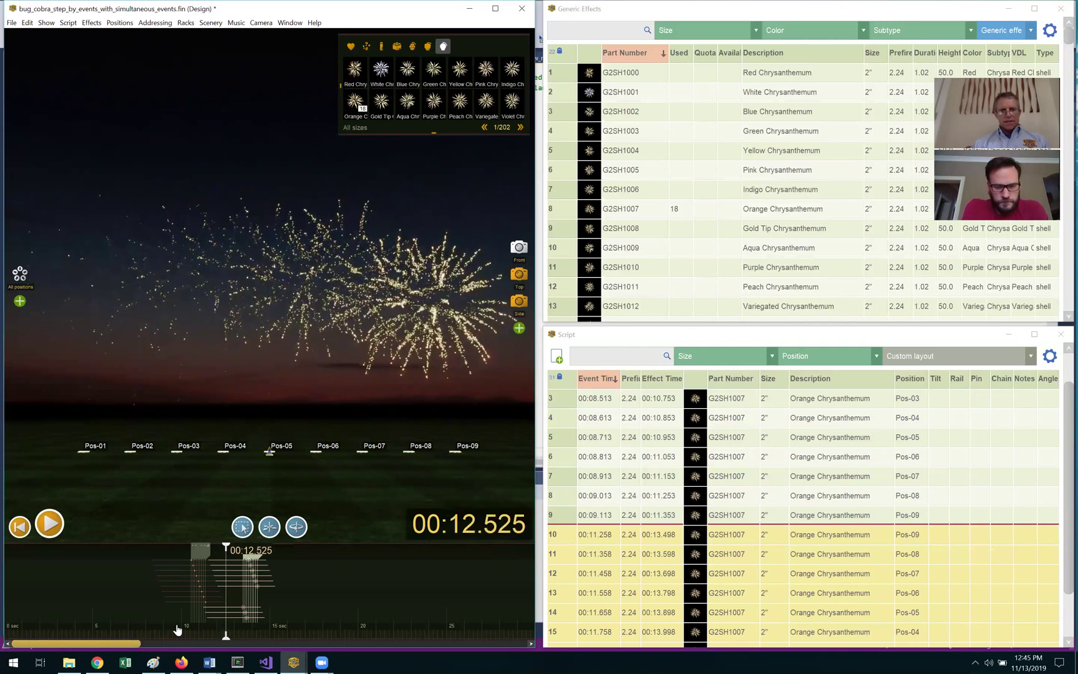
key(ctrl+Right)
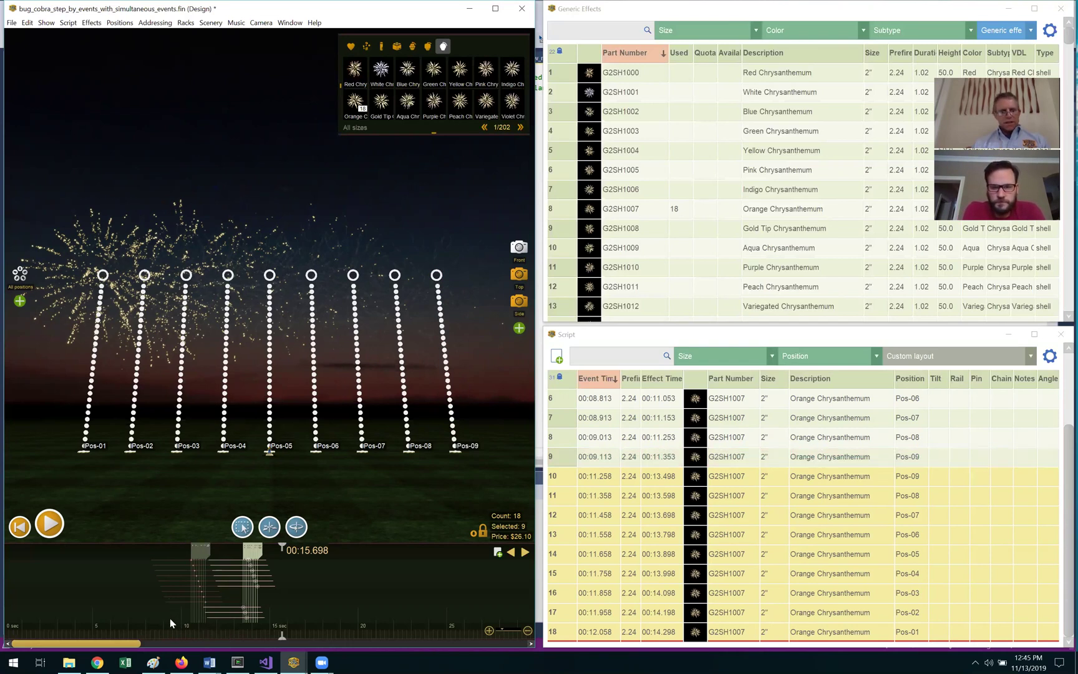
Select the nine events of the first sequence and review their rows in the script table
click(170, 618)
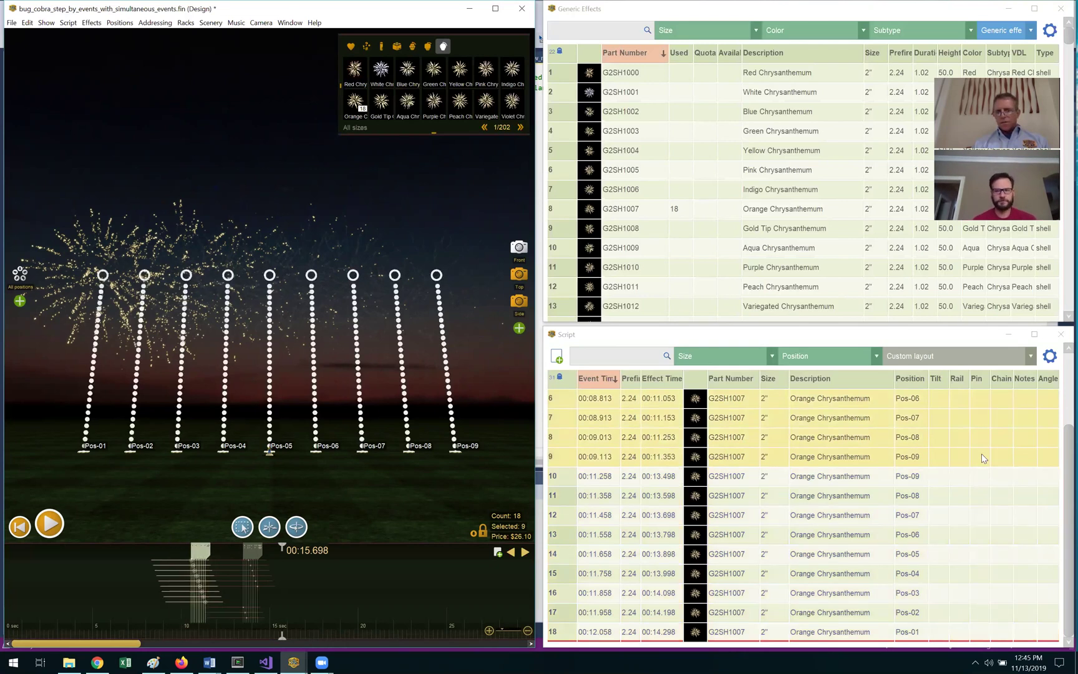
click(1064, 461)
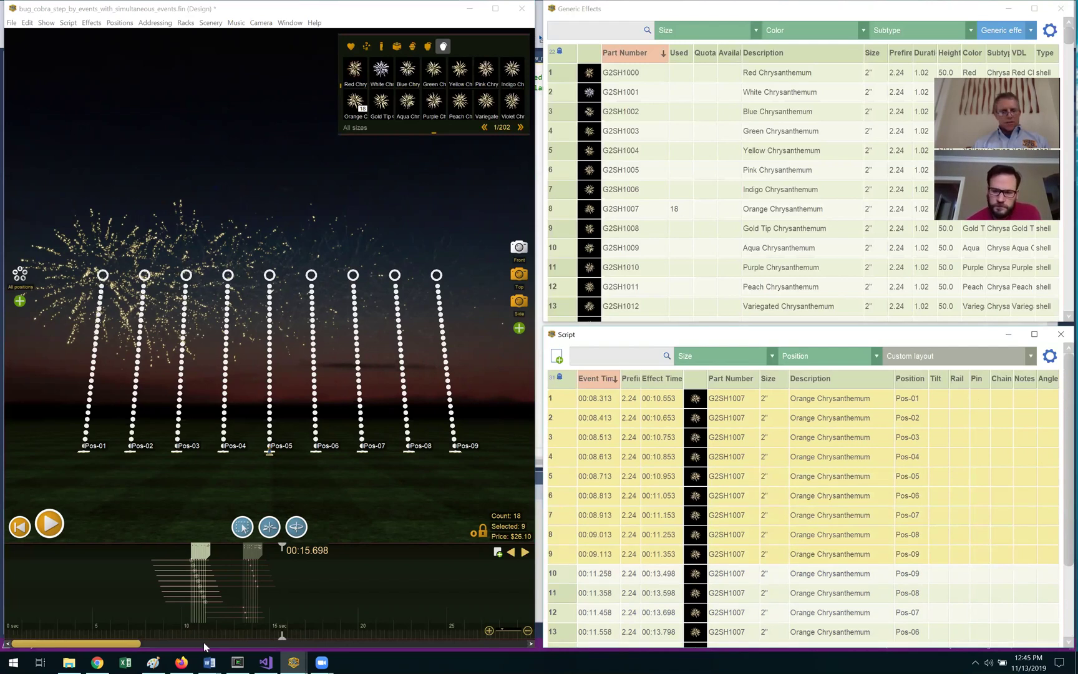
key(Right)
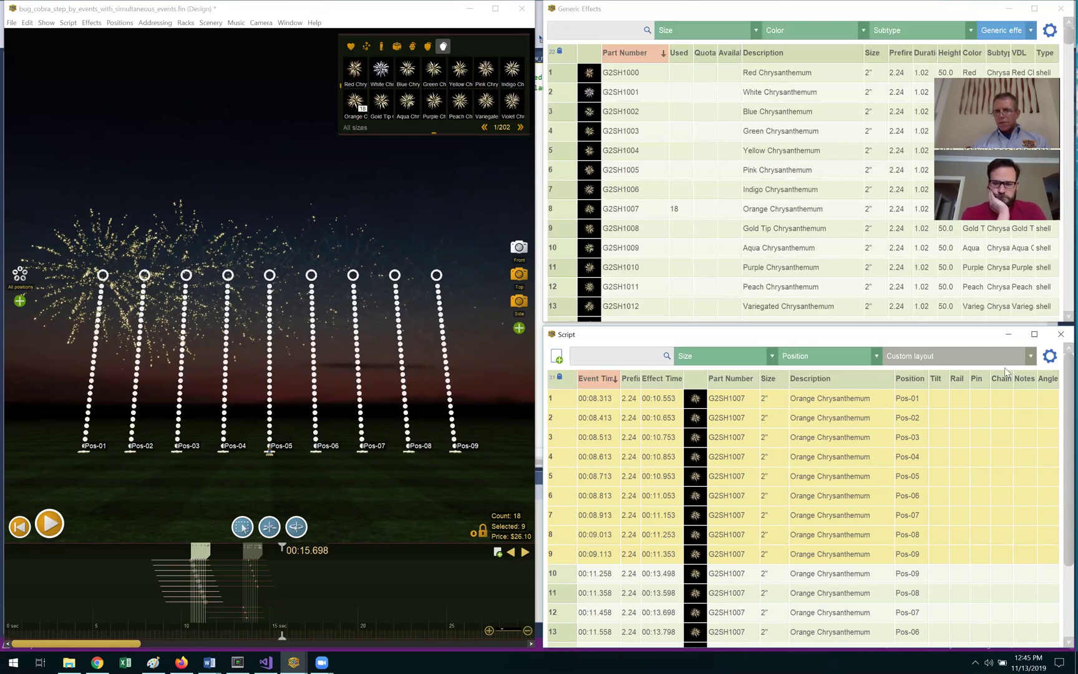
Unhide the Track column in the script table
click(1050, 357)
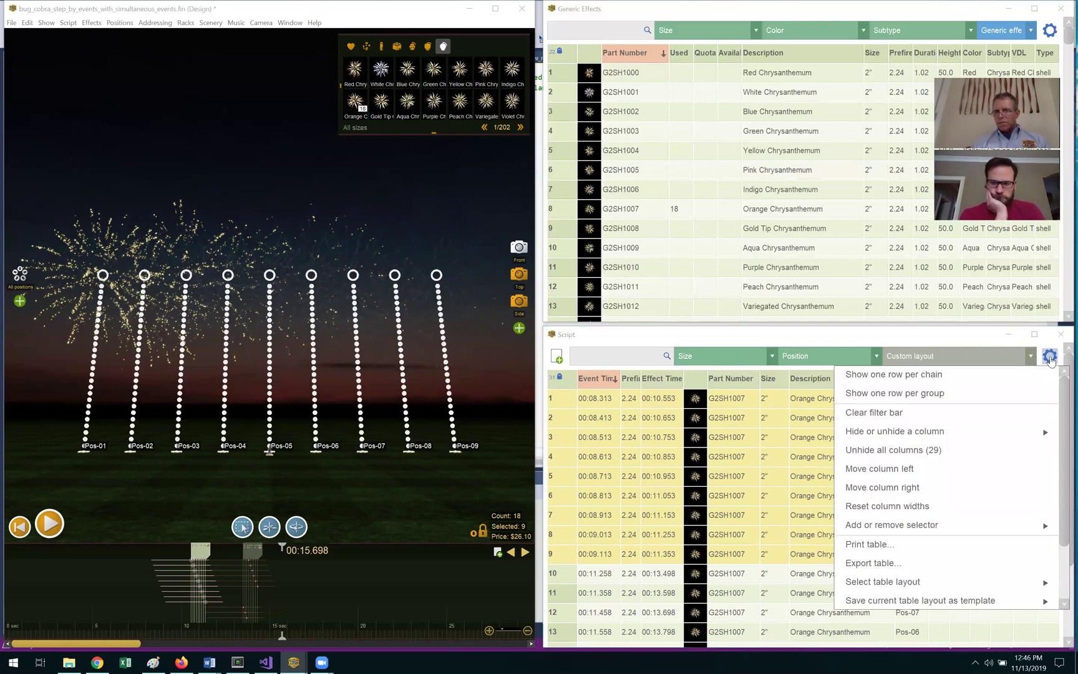
mouse_move(992, 429)
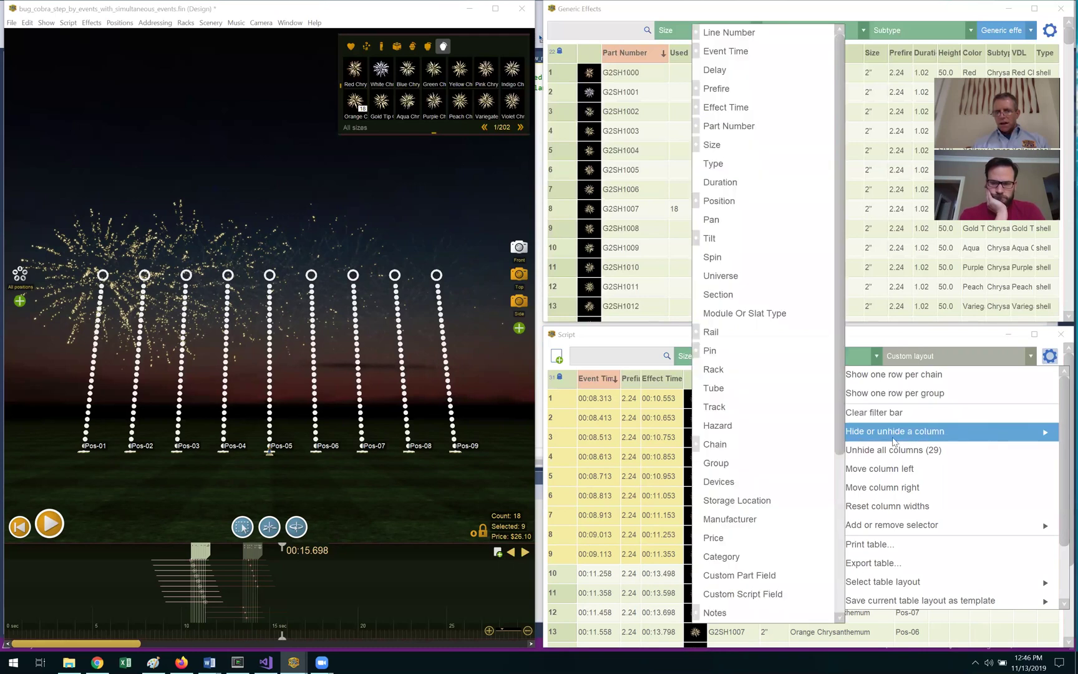
click(780, 409)
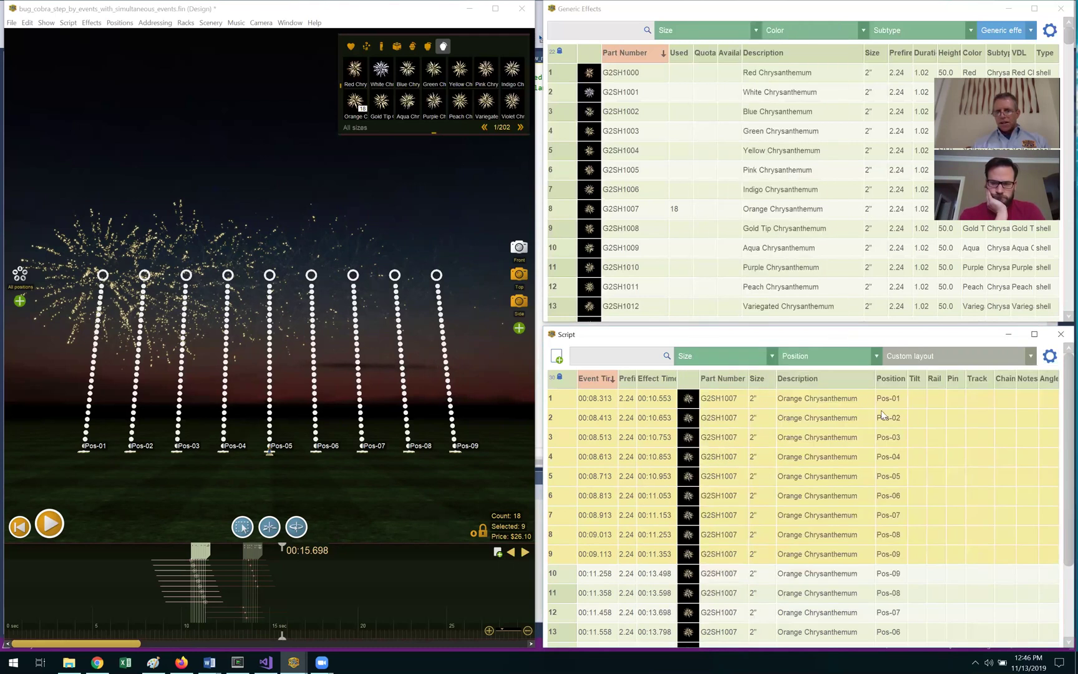
Set Track to 1 for the nine events of the first sequence, rows 1 to 9
mouse_move(975, 398)
mouse_down()
mouse_move(977, 515)
mouse_move(977, 401)
mouse_up()
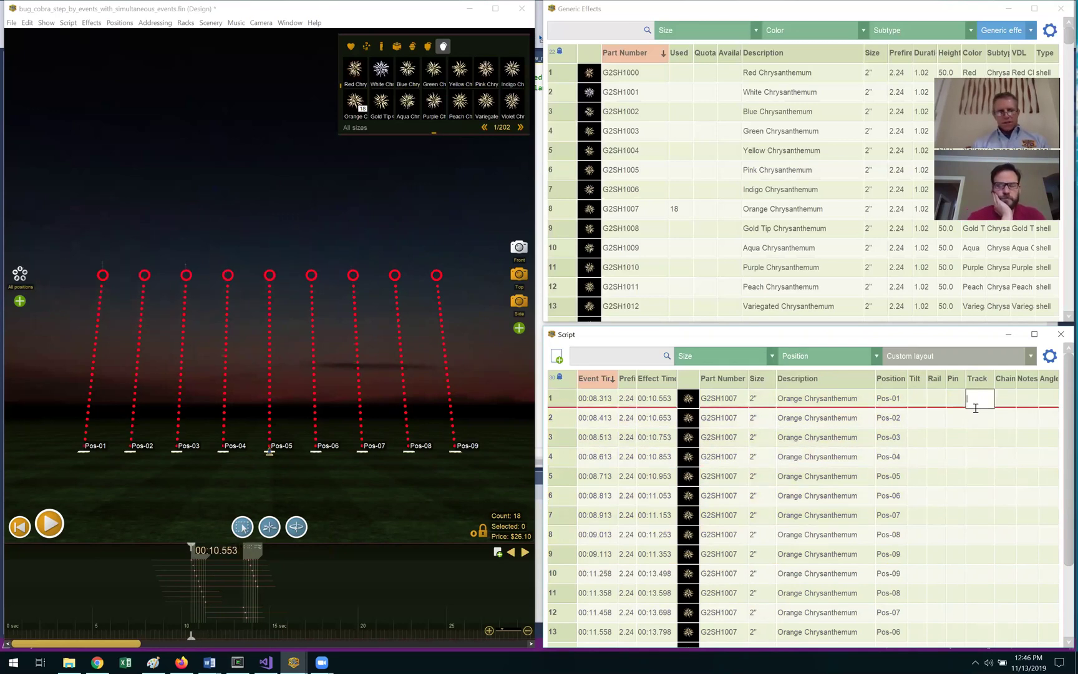
text(1)
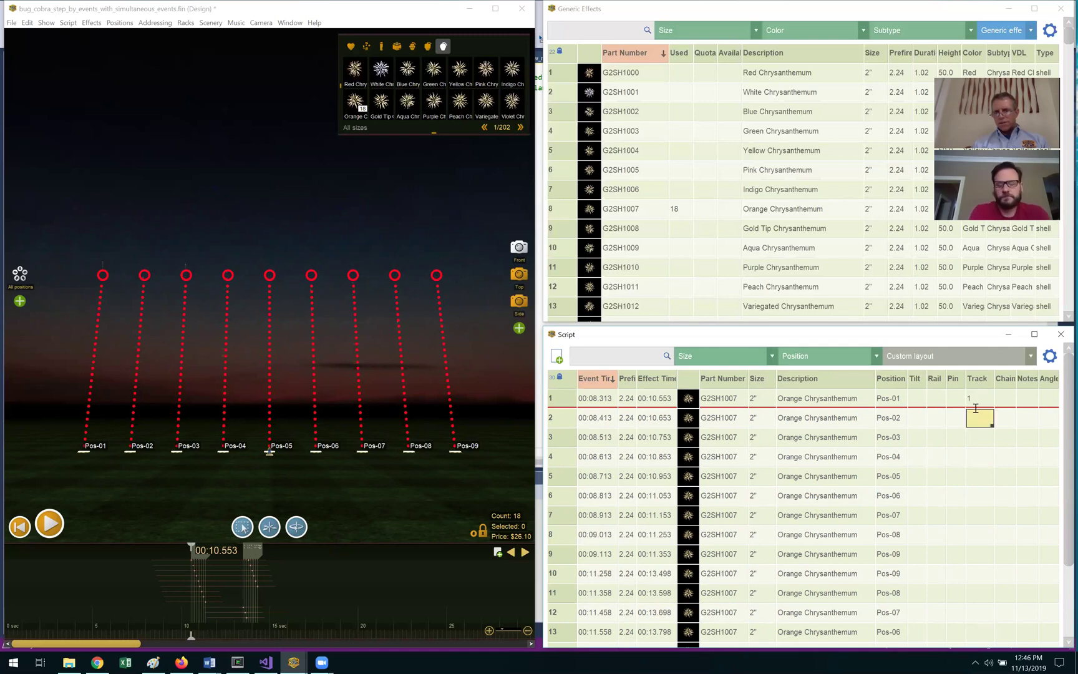
key(Return)
text(1)
key(Up)
key(Down)
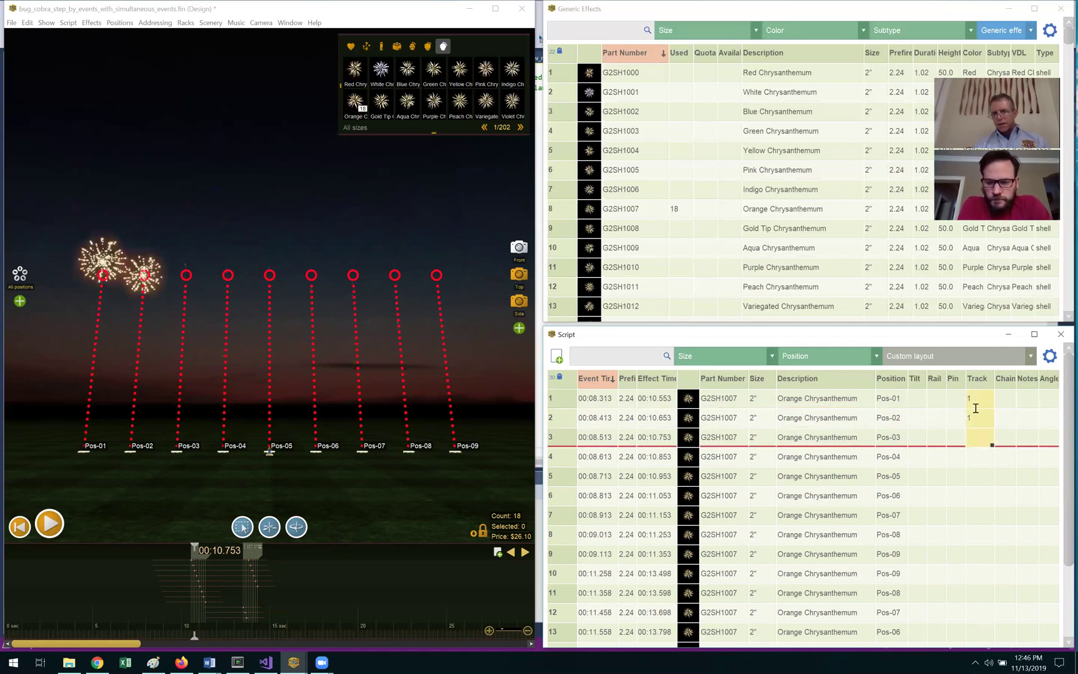
key(Down)
key(Down)
key(Down)
key(Down)
key(Down)
key(Down)
key(Down)
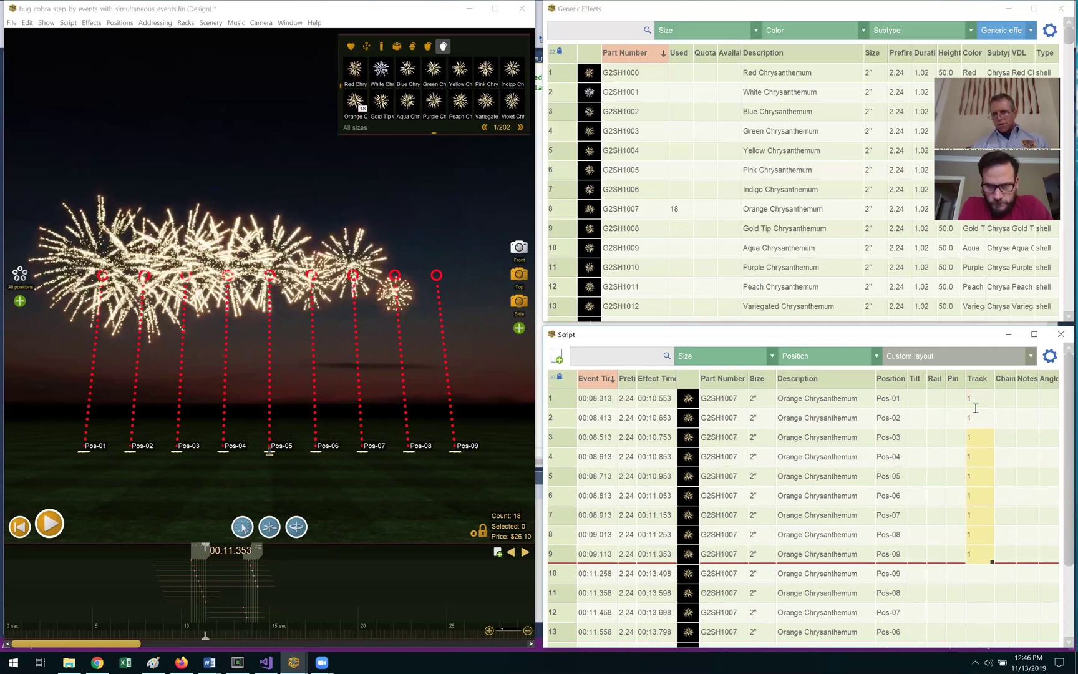
Set Track to 2 for the nine events of the reversed sequence, rows 10 to 18
click(977, 580)
text(2)
key(Return)
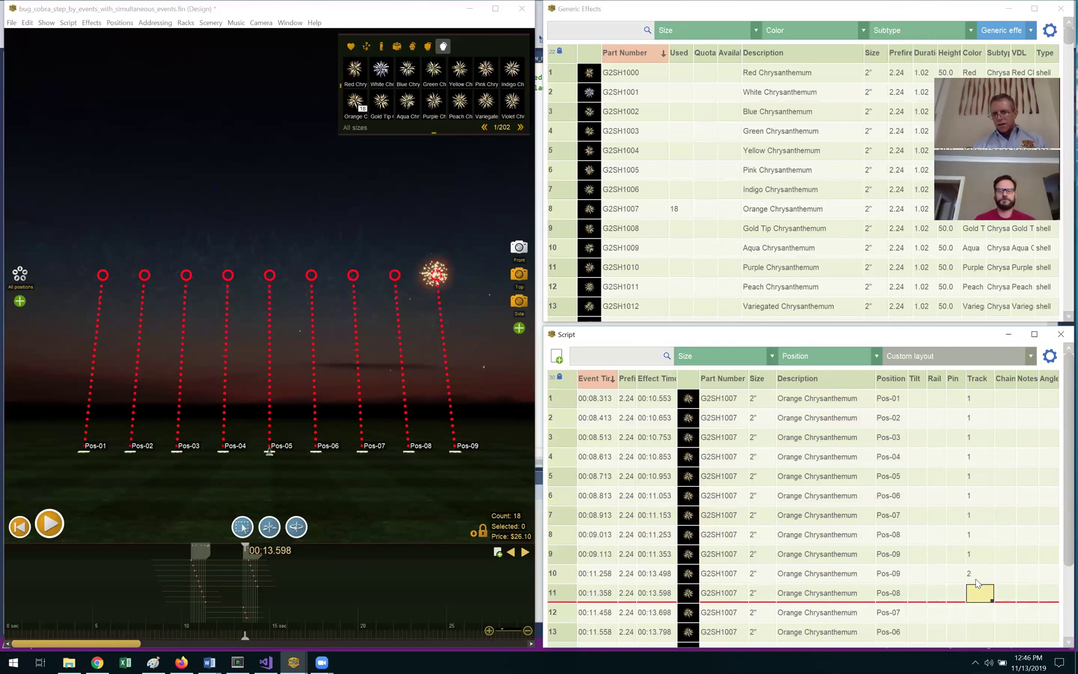
key(shift+Down)
key(shift+Down)
key(shift+Down)
key(shift+Down)
key(shift+Down)
key(shift+Down)
key(shift+Down)
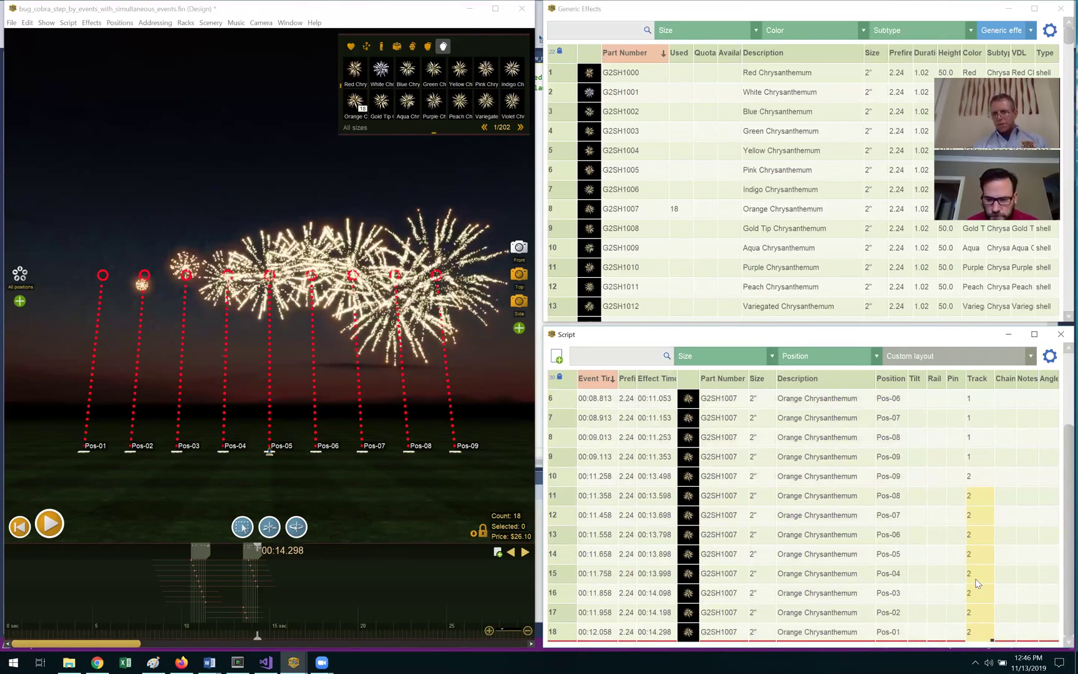
Examine the Rail and Pin columns of the script rows from row 1 down
scroll(966, 513, up, 2)
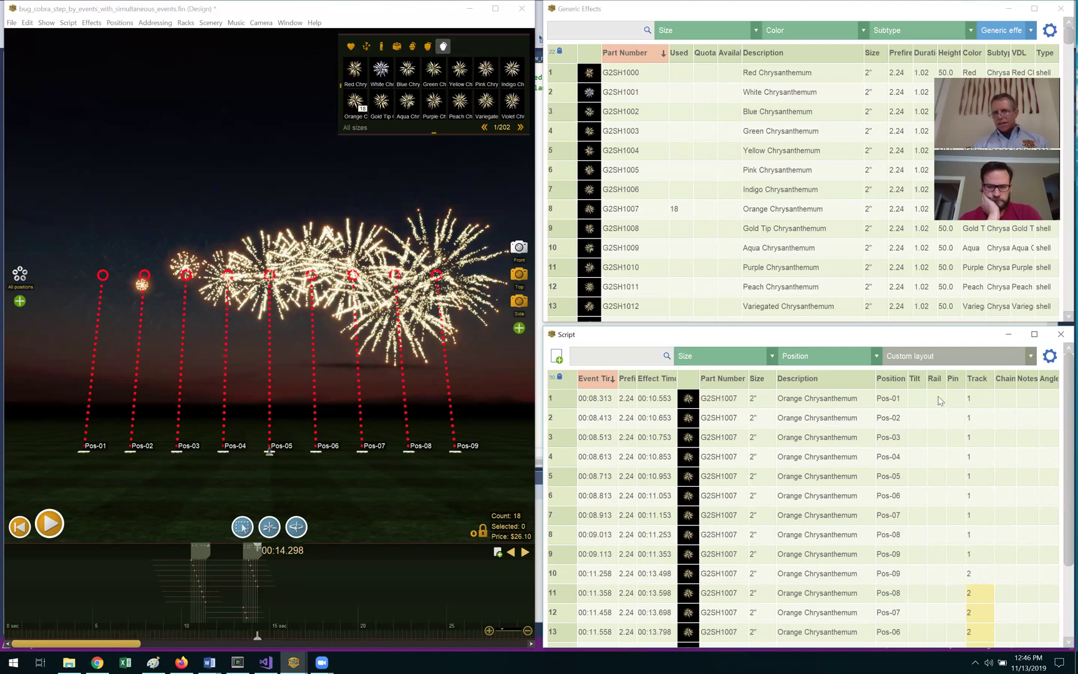
drag(941, 399, 958, 643)
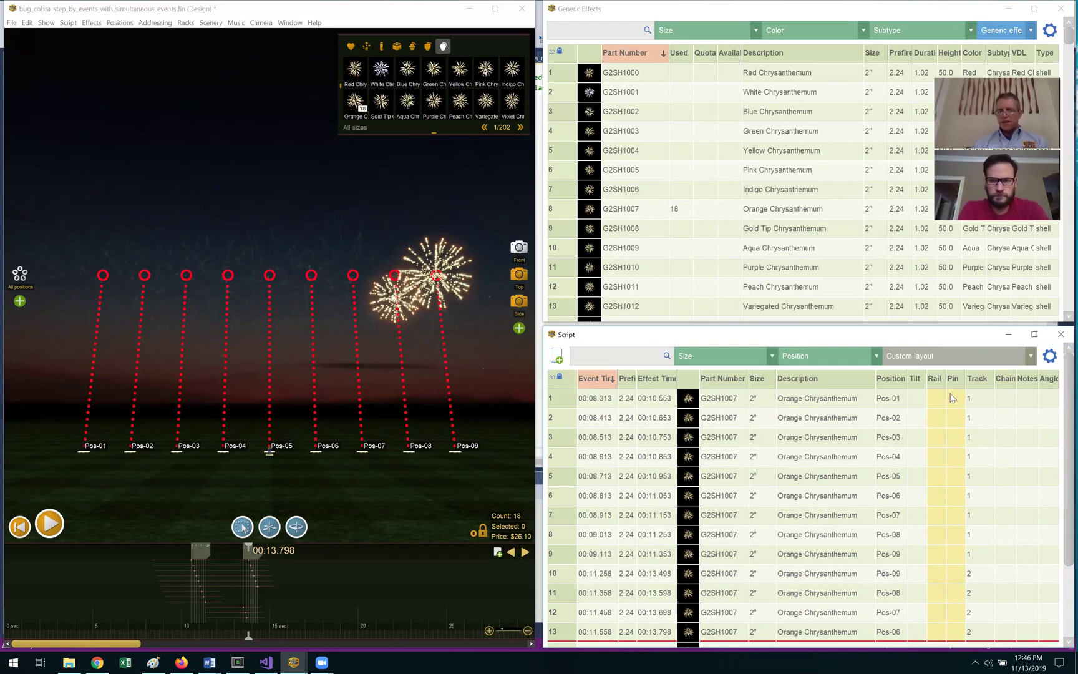
click(643, 420)
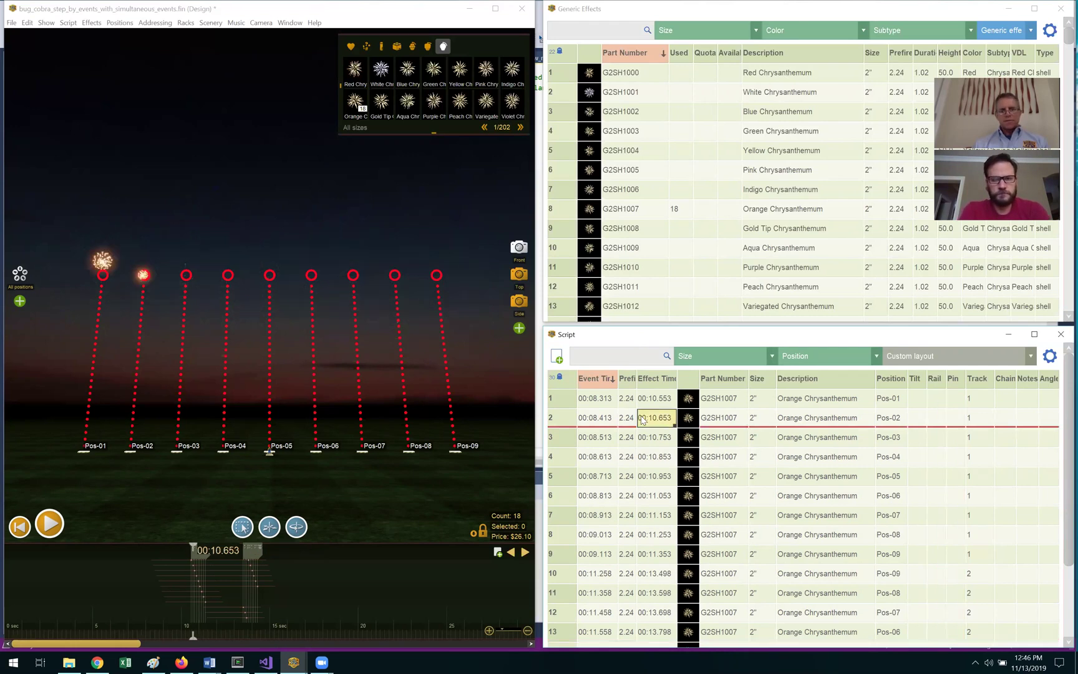
Address the show for the Cobra firing system with module type COBRA v5.0 Separate Scripts By Tracks, keeping the Position and Event Time sorting
click(154, 22)
click(159, 37)
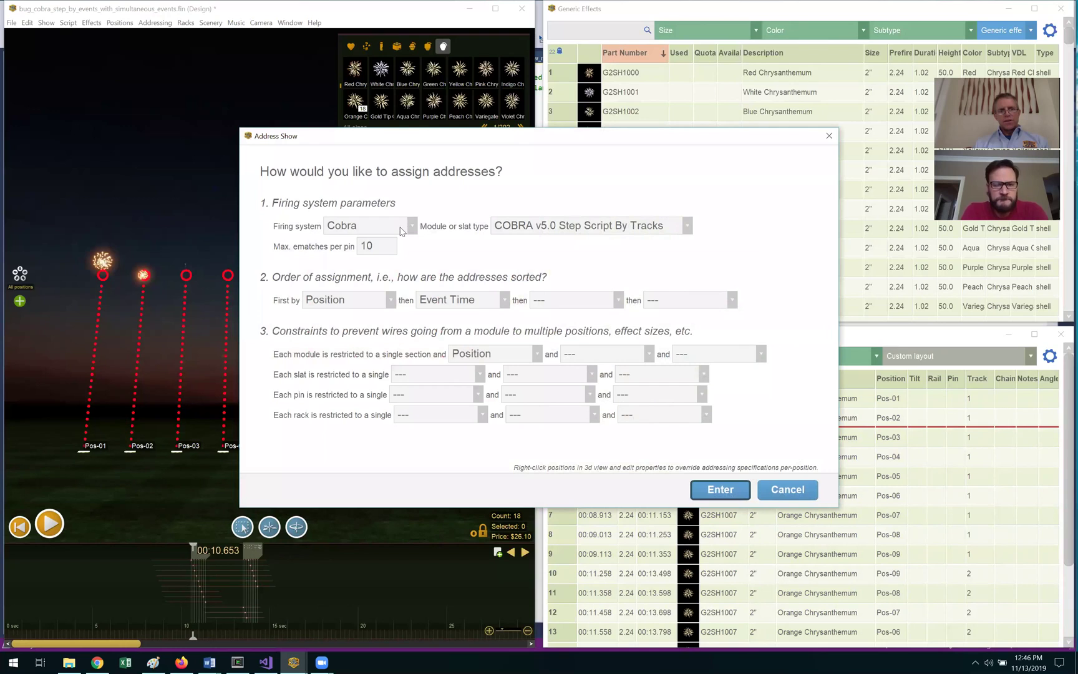
click(544, 232)
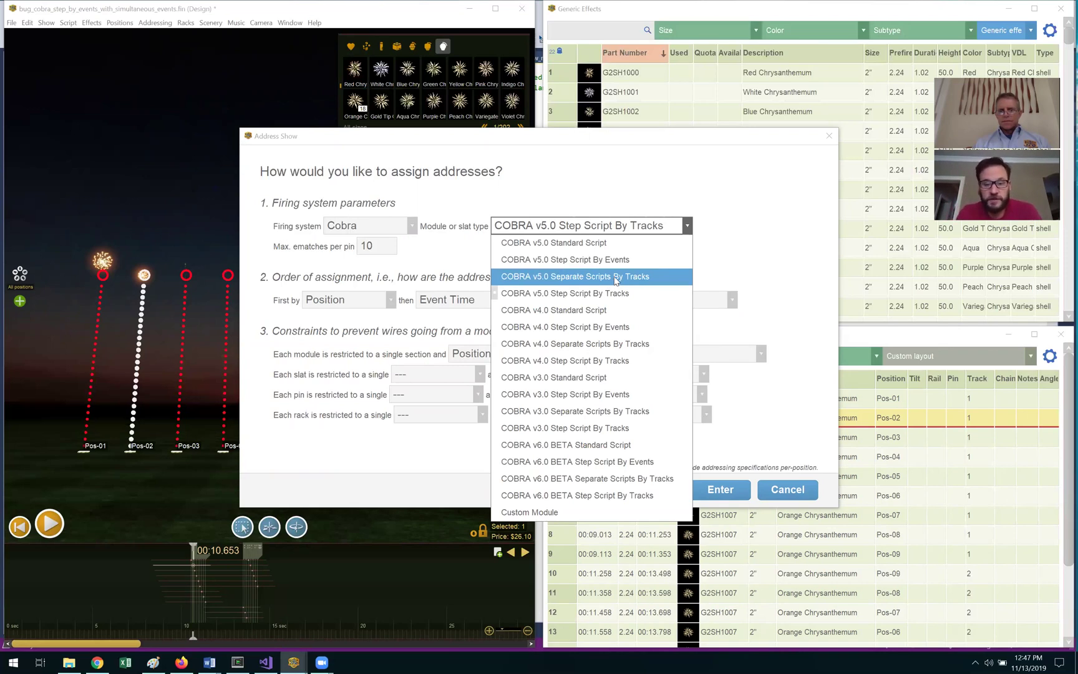
click(617, 279)
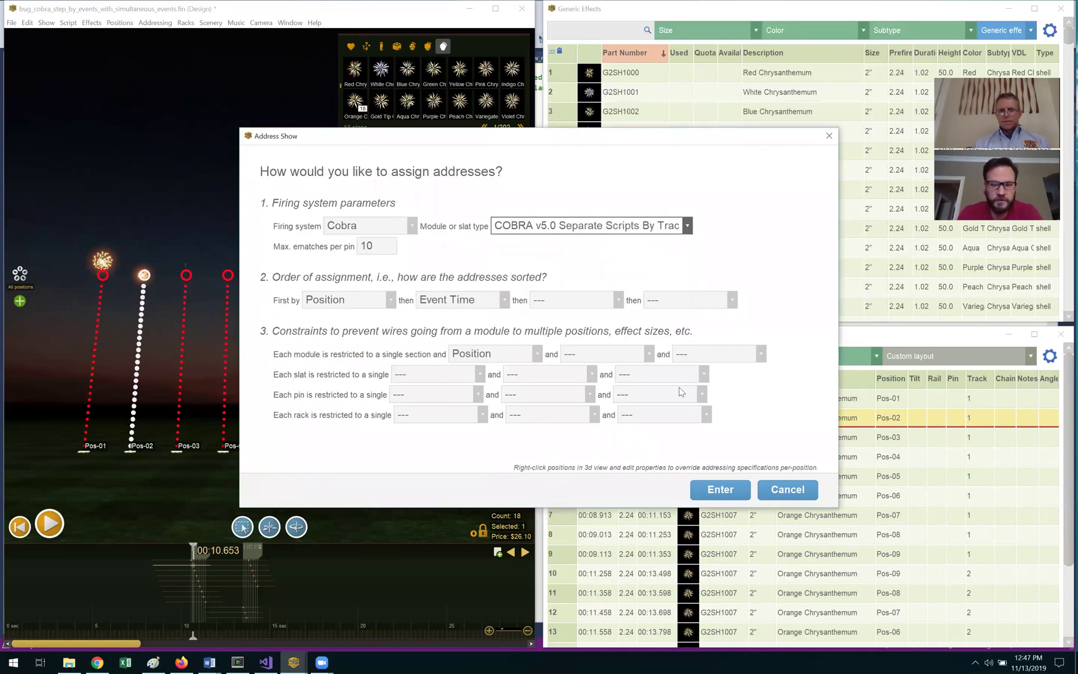
click(719, 490)
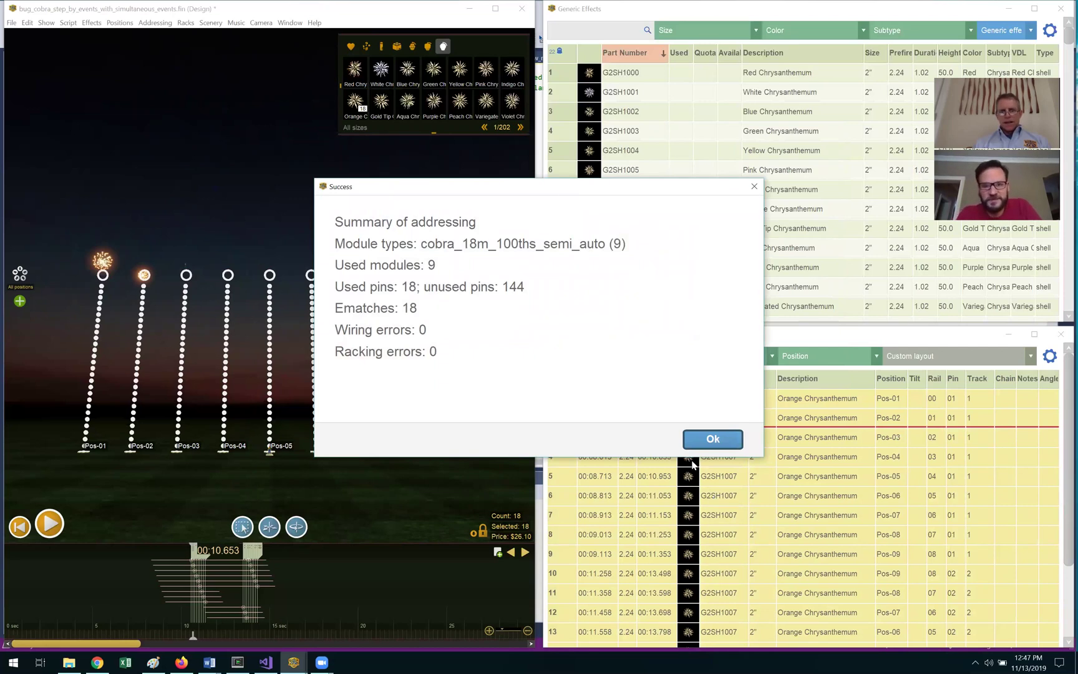
Re-address the Cobra show with module type COBRA v5.0 Step Script By Tracks, then check the script's Rail and Pin addresses
click(711, 442)
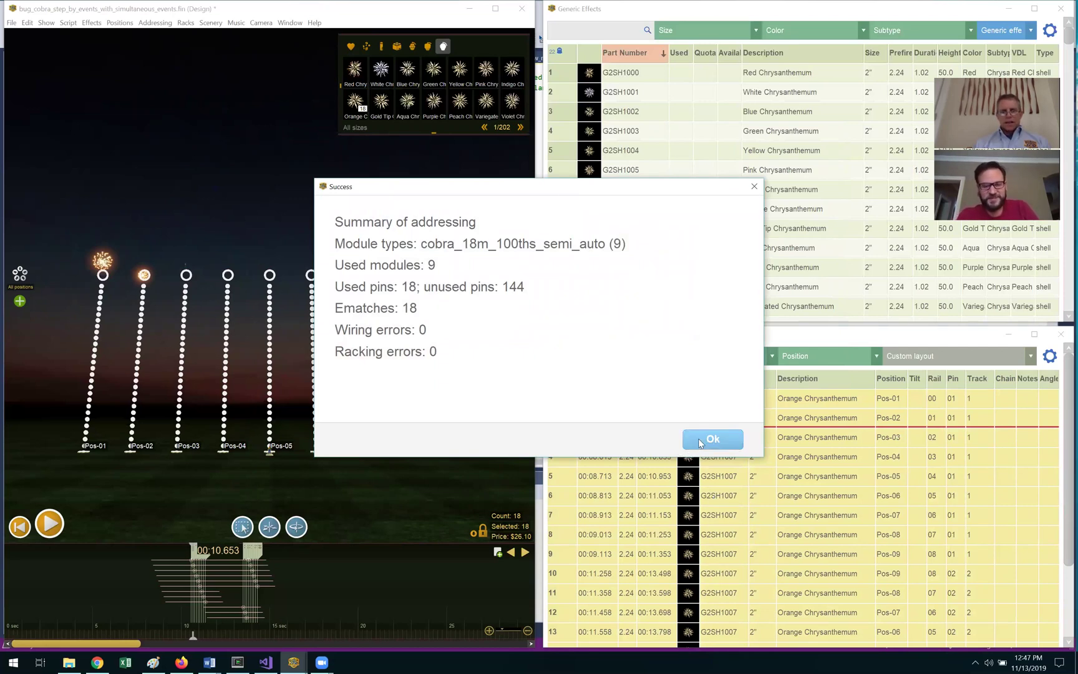
click(153, 23)
click(160, 38)
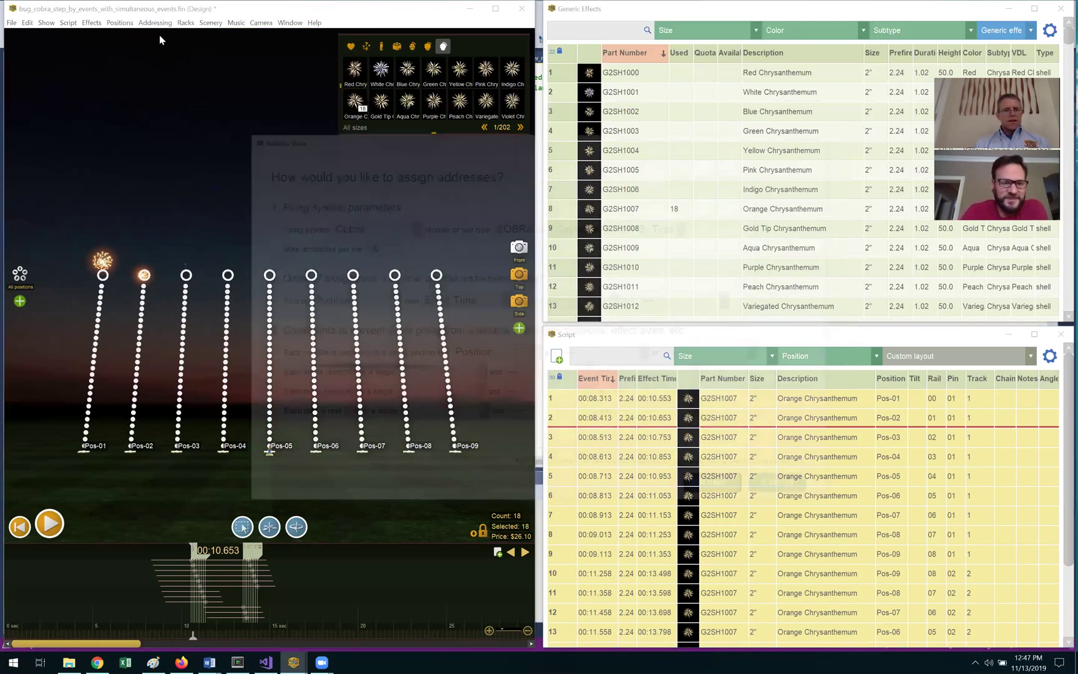
click(545, 226)
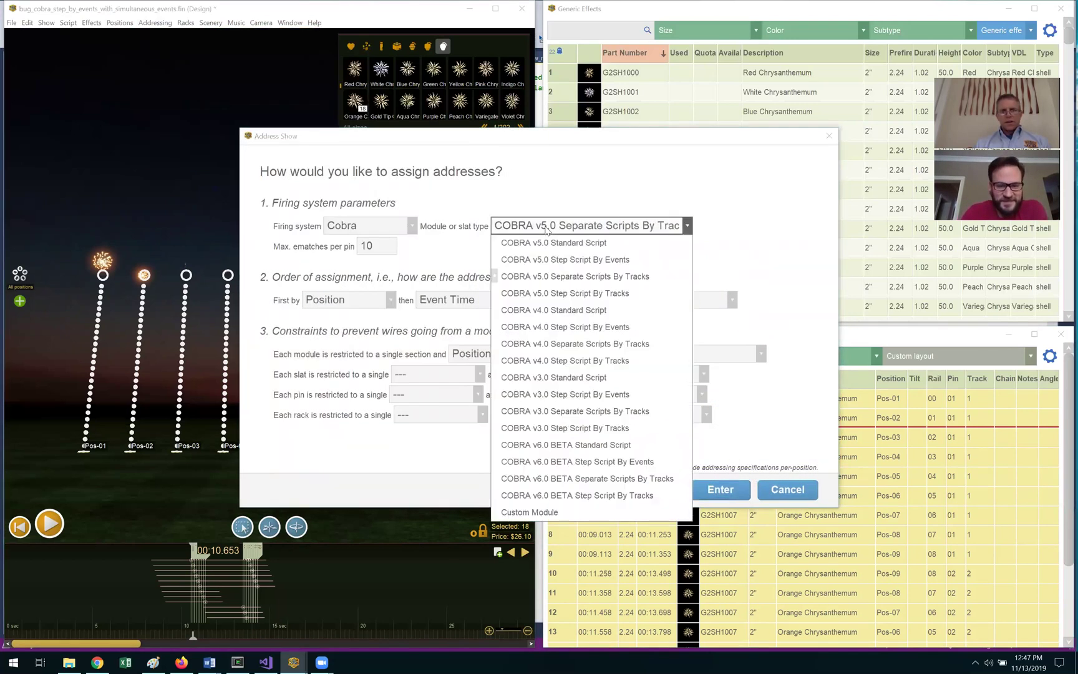
click(575, 296)
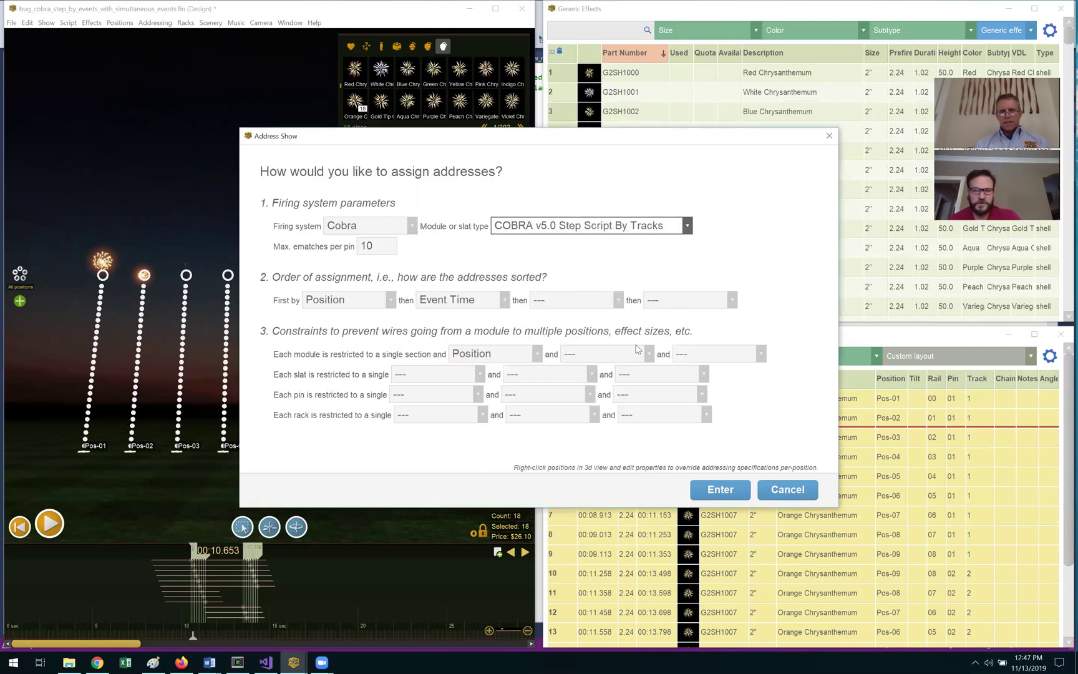
click(720, 490)
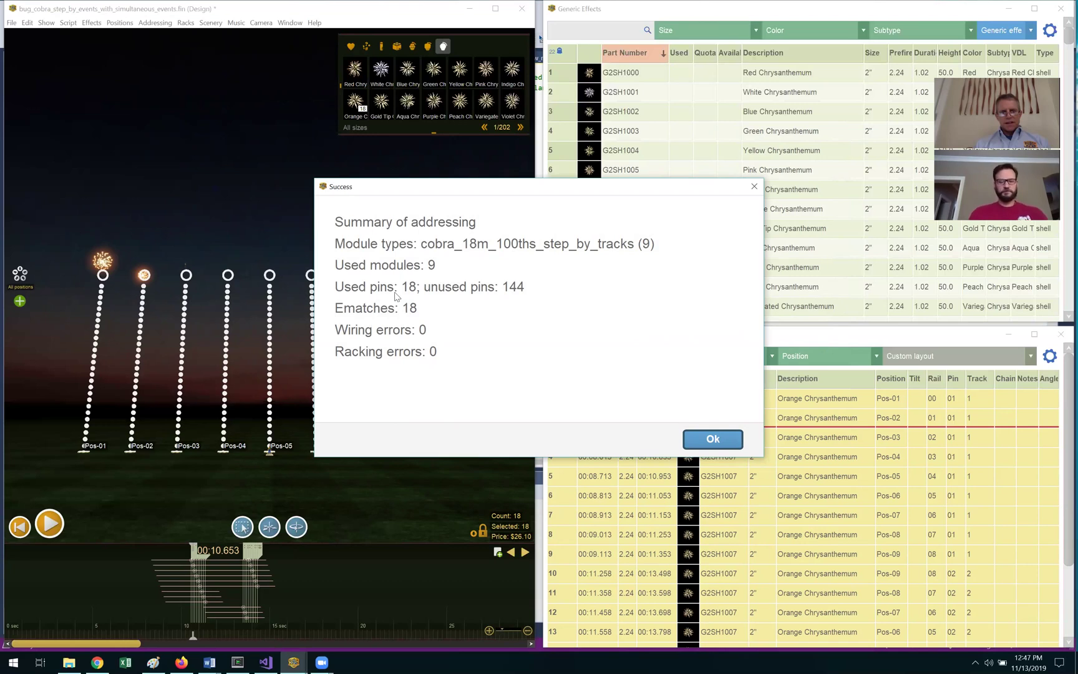
click(712, 440)
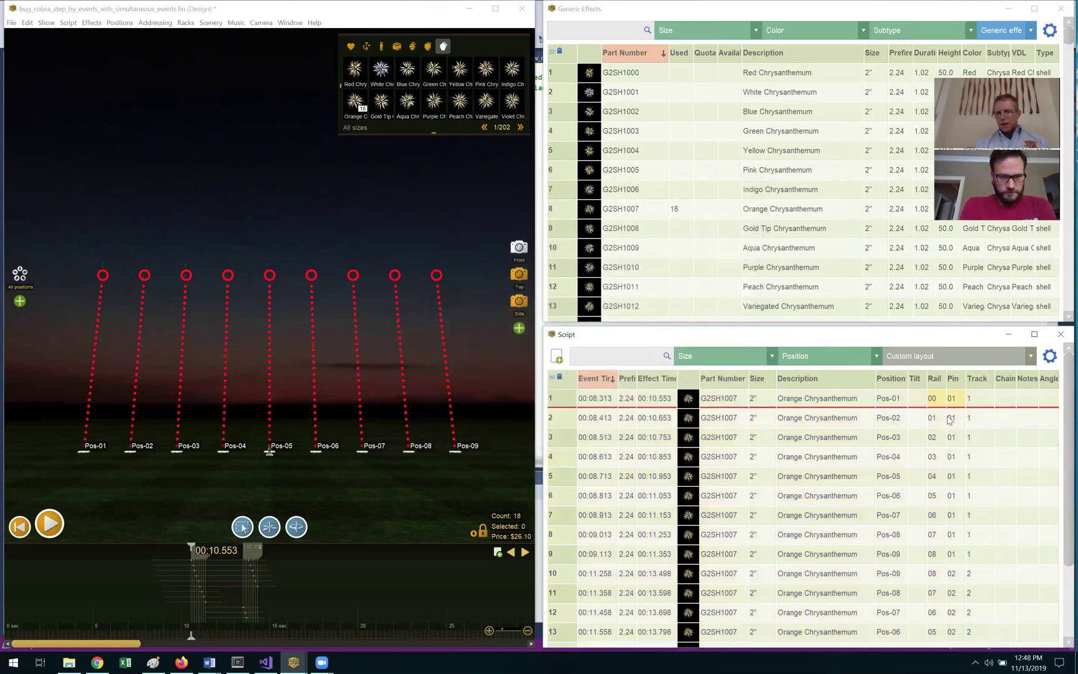
double_click(943, 532)
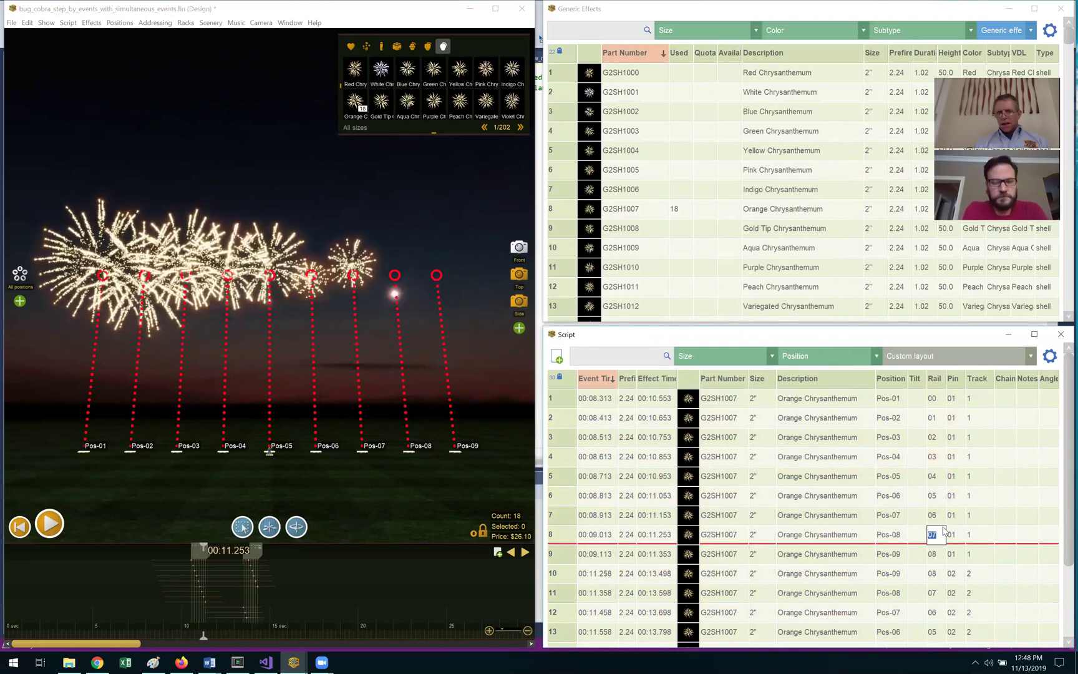
click(724, 478)
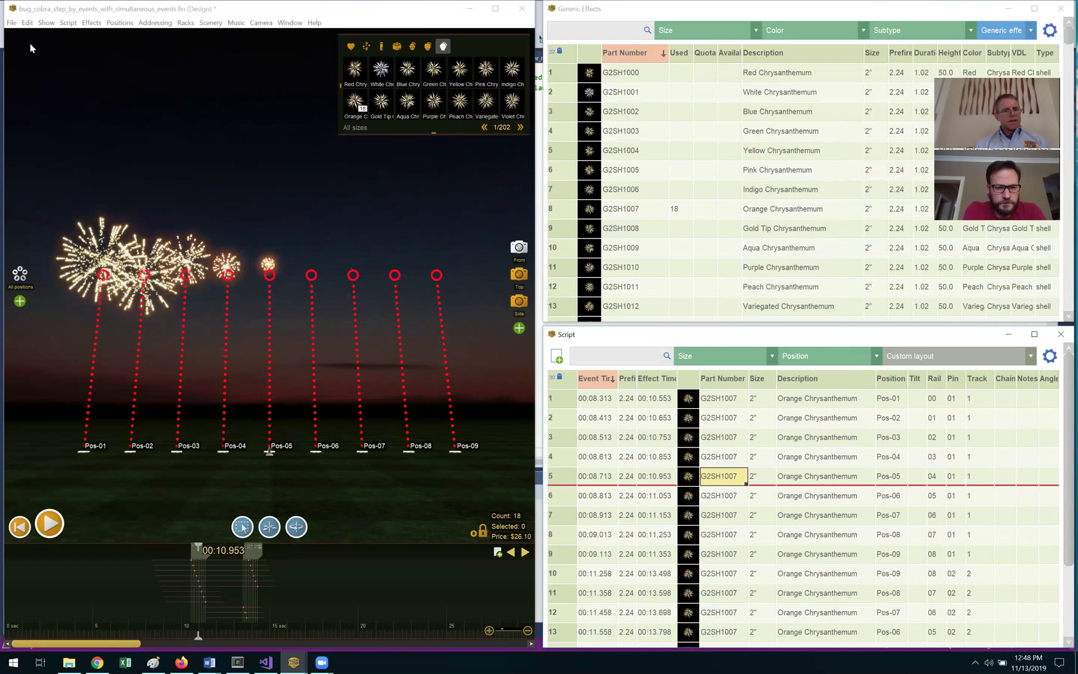
Export the firing system script to USB Drive (D:) under the file name cobra
click(12, 23)
mouse_move(30, 119)
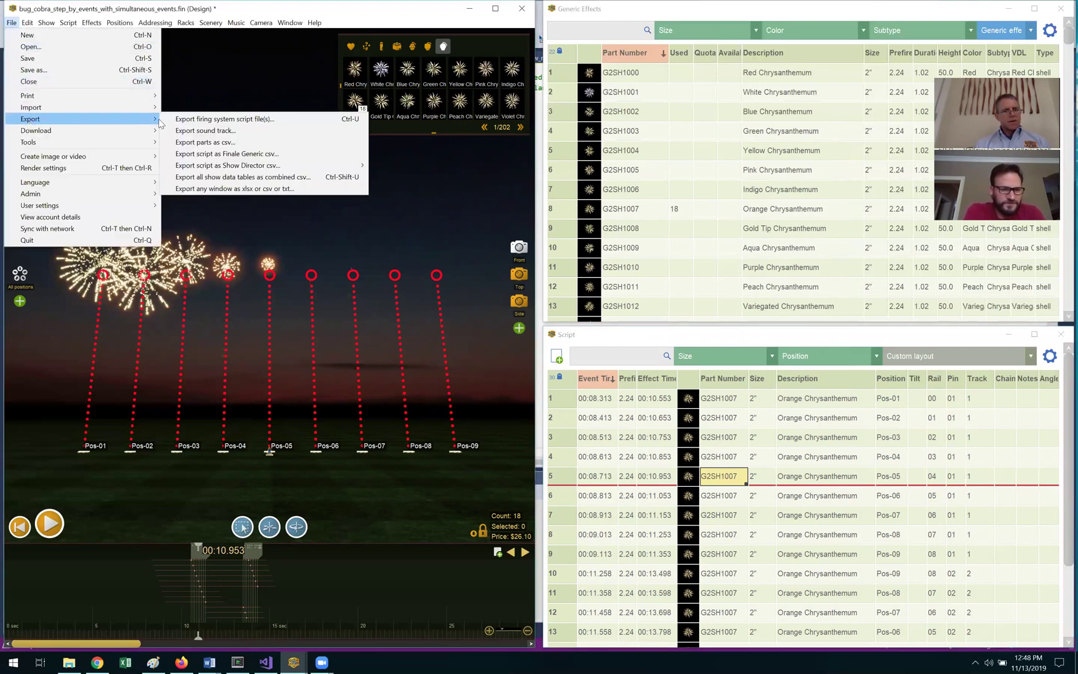
click(184, 119)
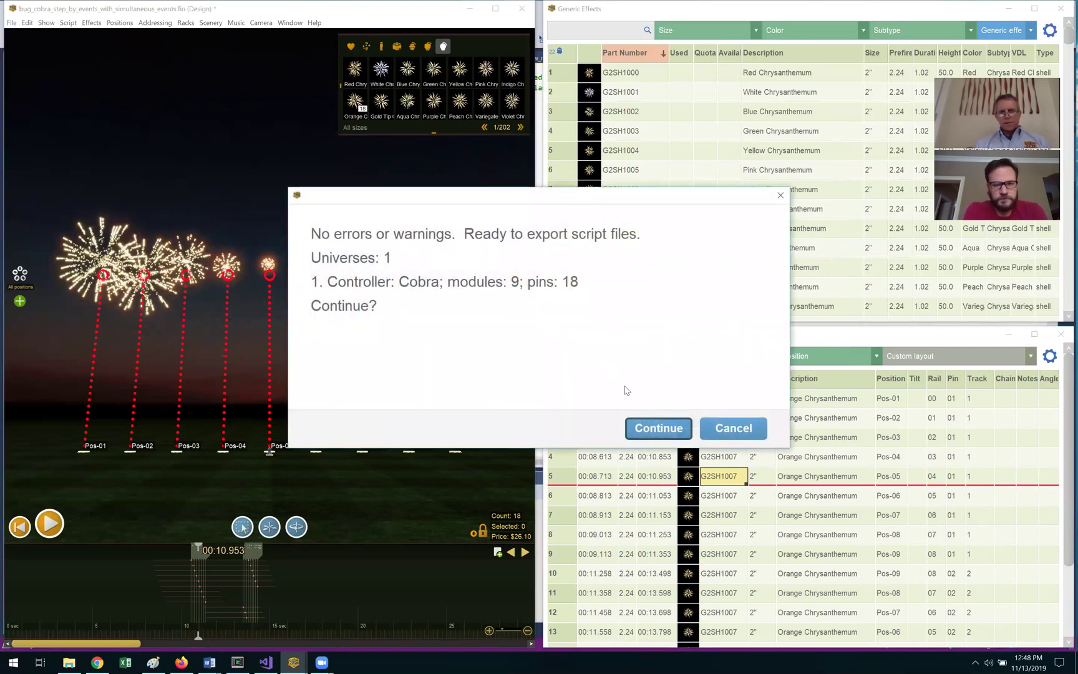
click(649, 428)
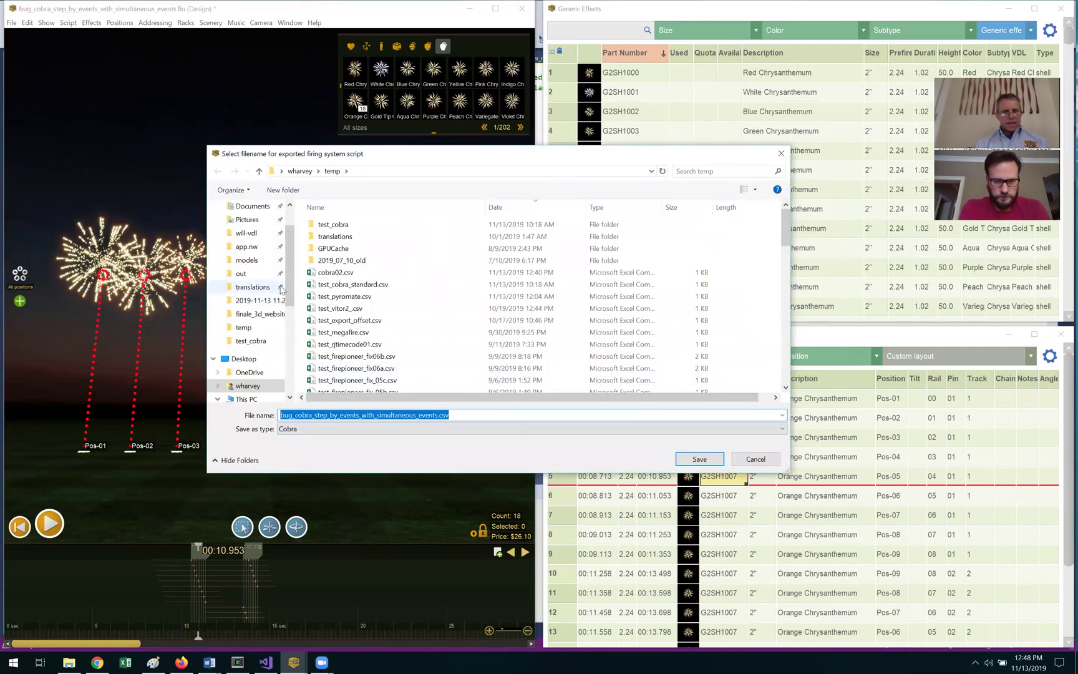
scroll(290, 342, down, 5)
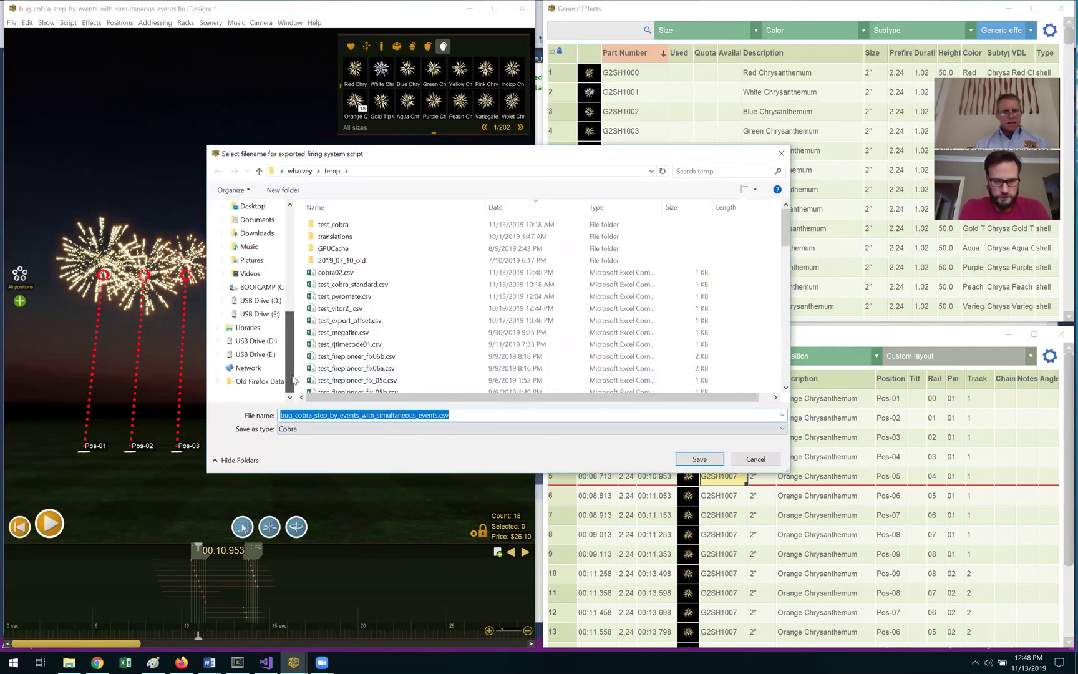
click(255, 342)
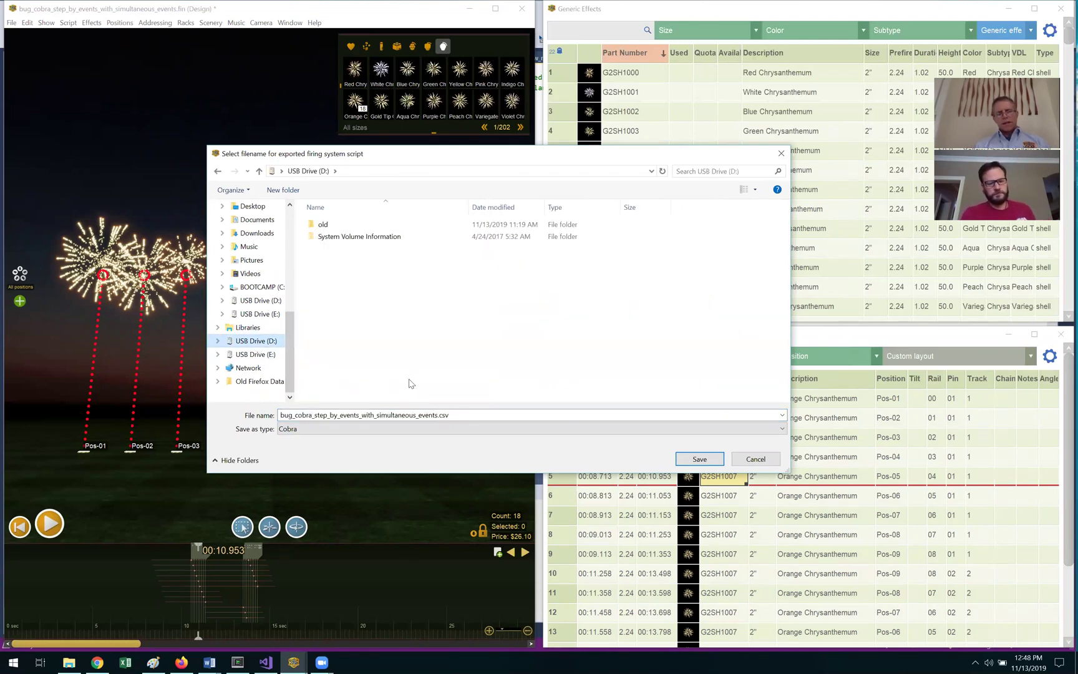
click(464, 417)
key(ctrl+a)
key(BackSpace)
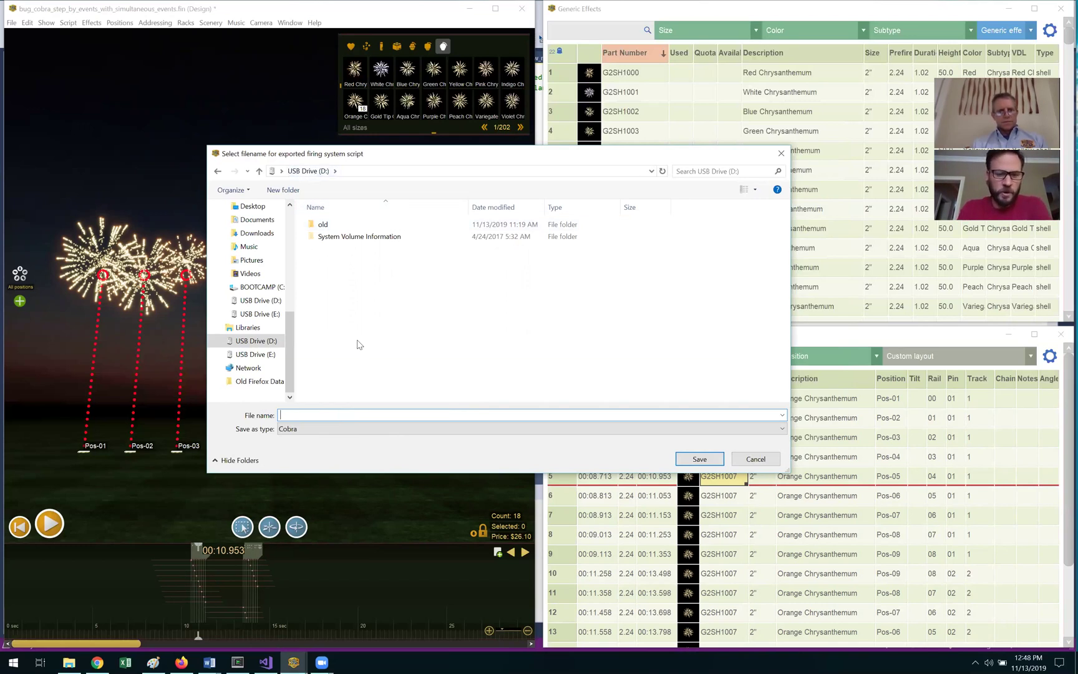
text(cobra)
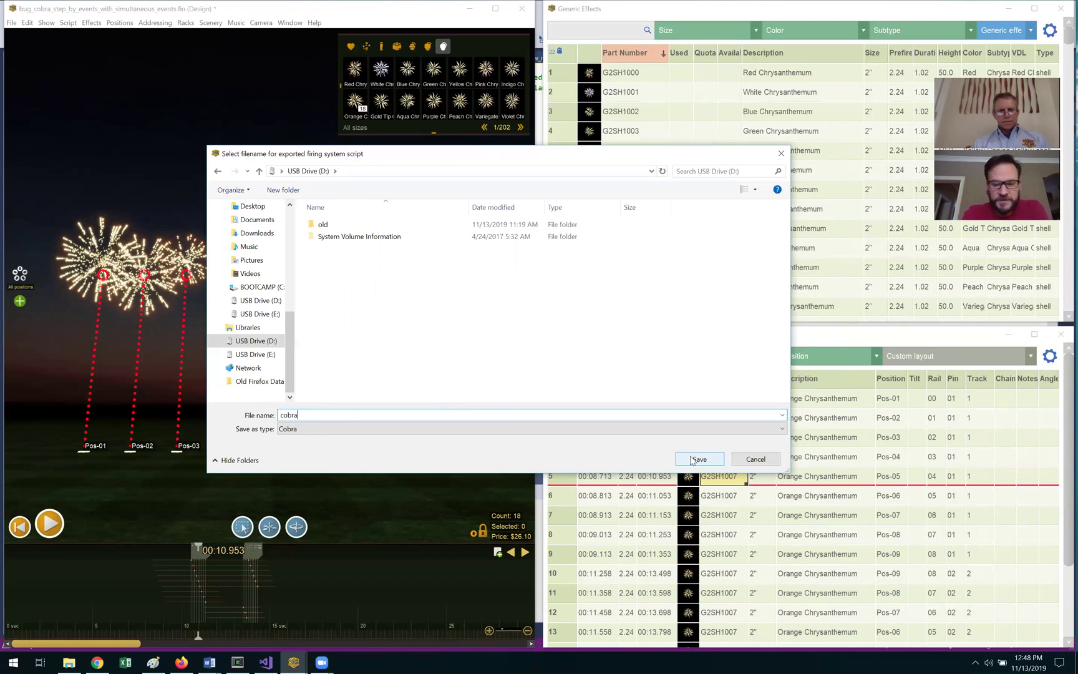
click(693, 460)
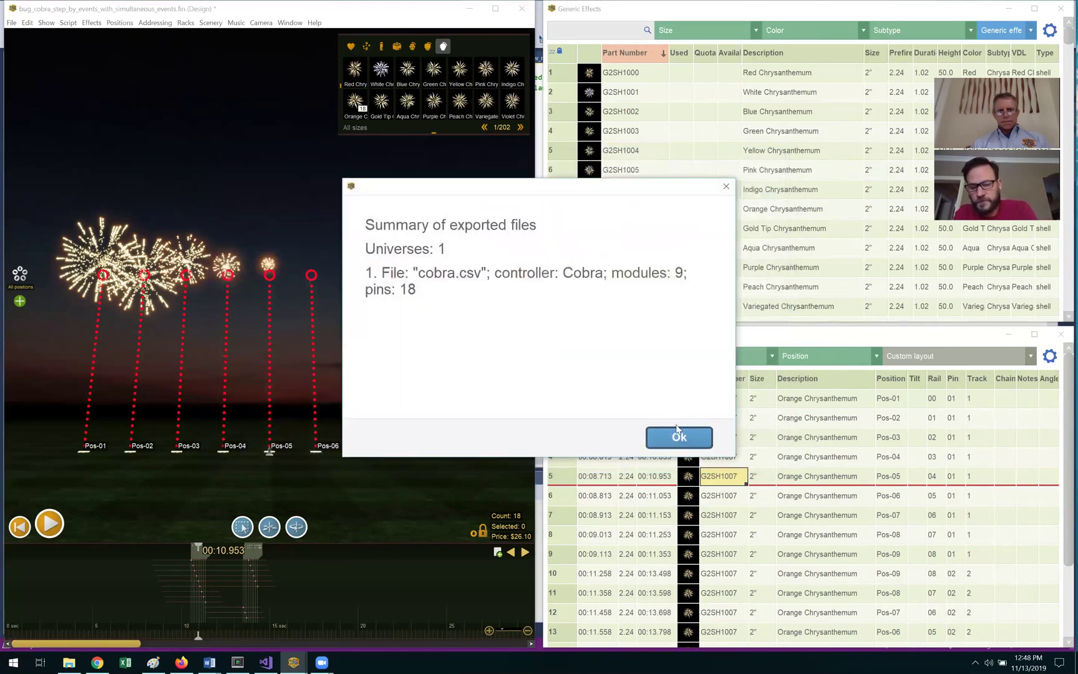
click(674, 440)
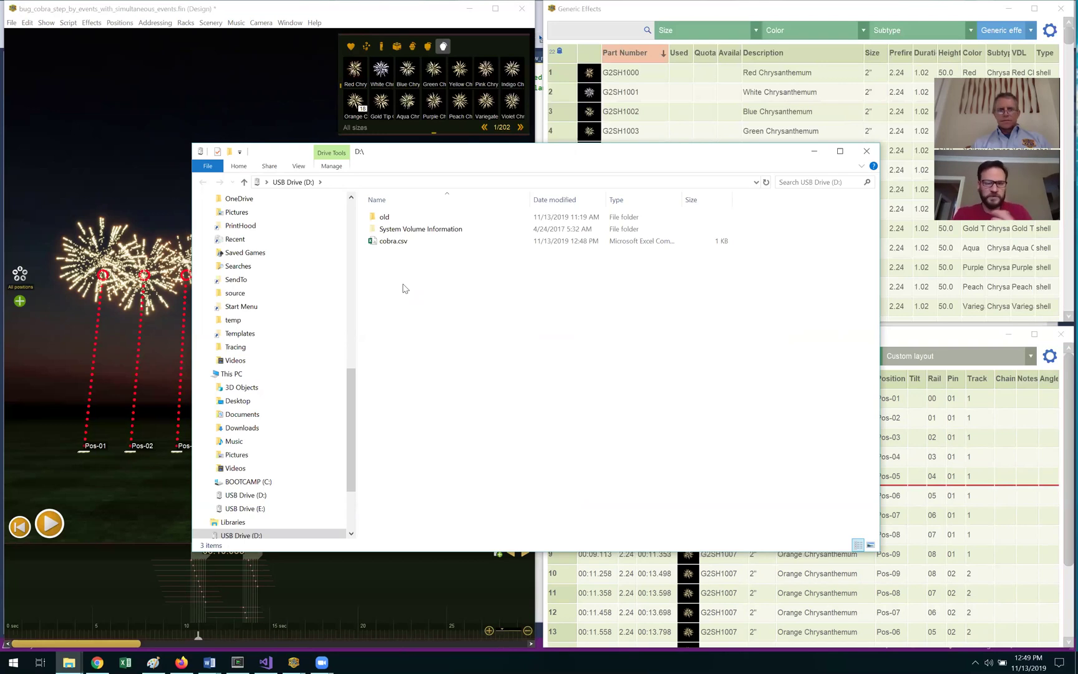
Open the exported cobra.csv from the USB drive in Excel and fit all column widths to their contents
double_click(372, 242)
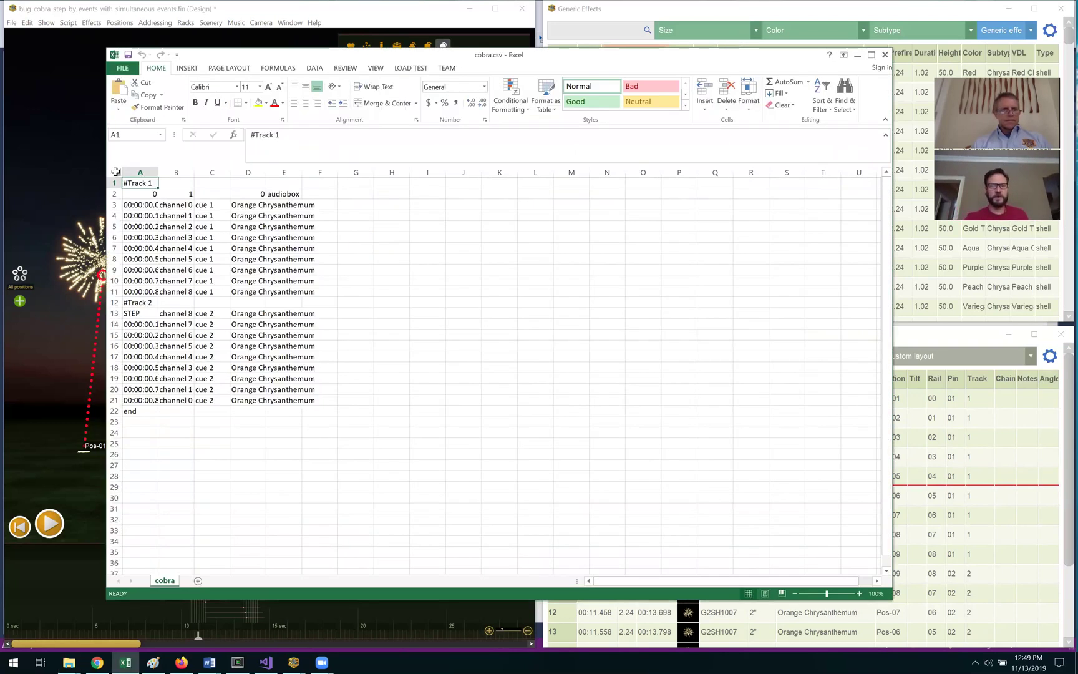
click(115, 172)
double_click(158, 172)
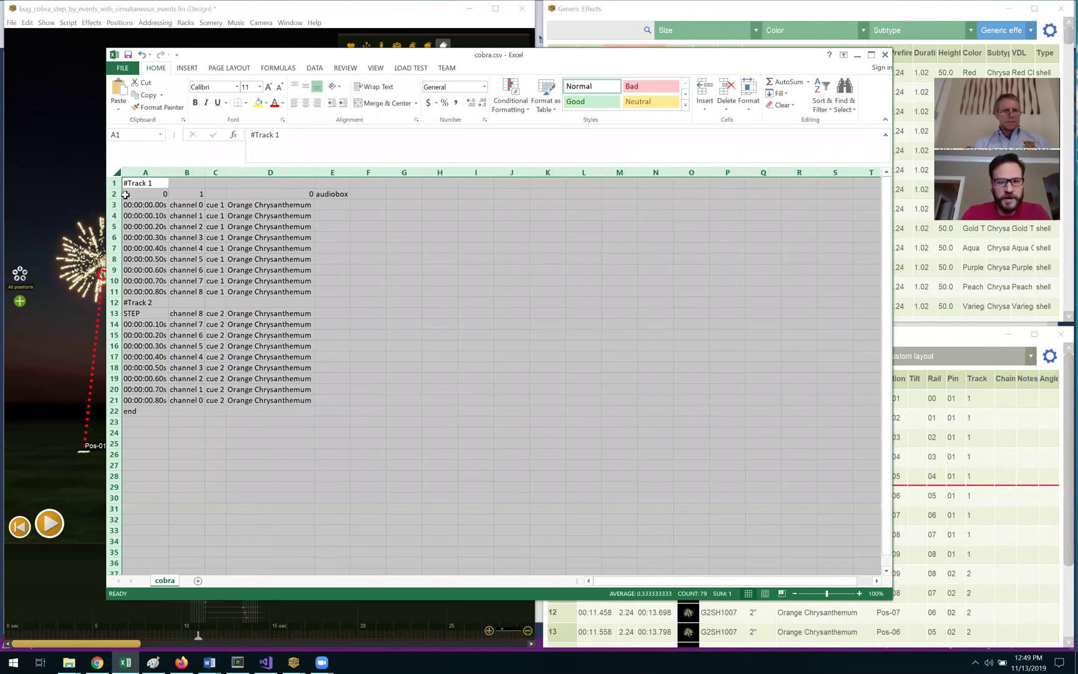
ctrl+scroll(200, 275, up, 3)
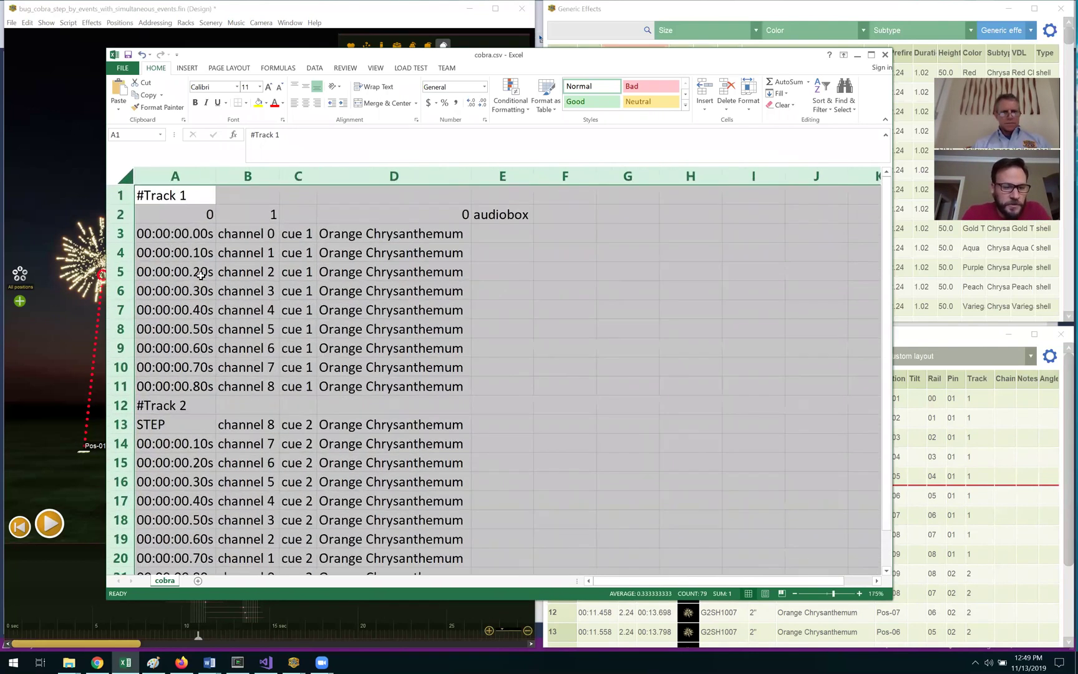
click(305, 297)
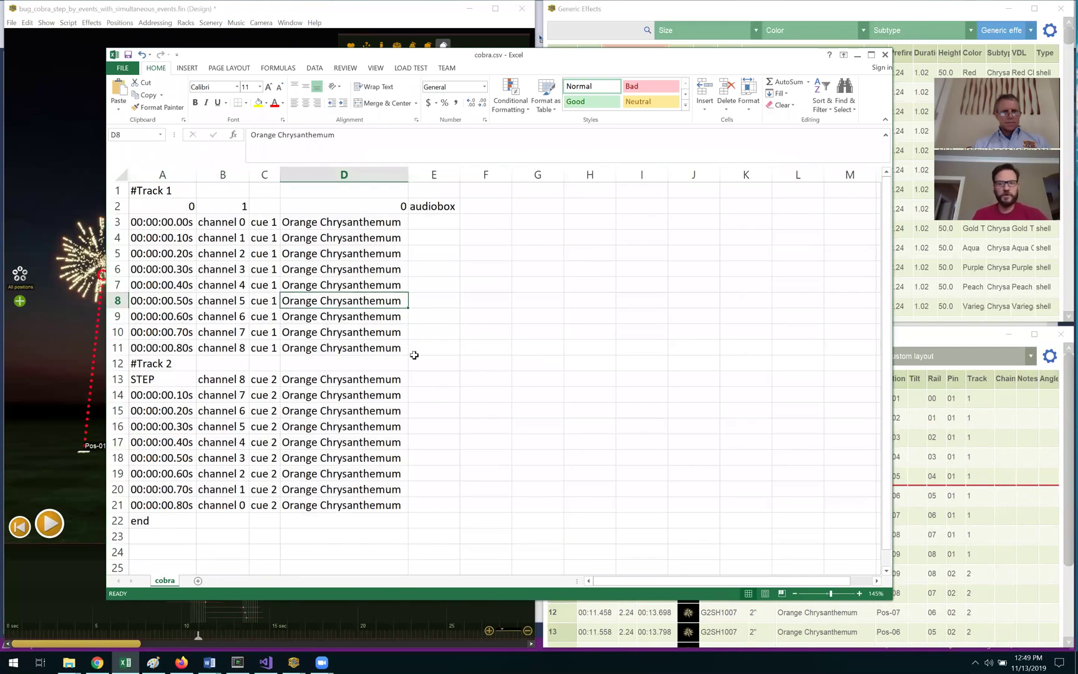
click(462, 363)
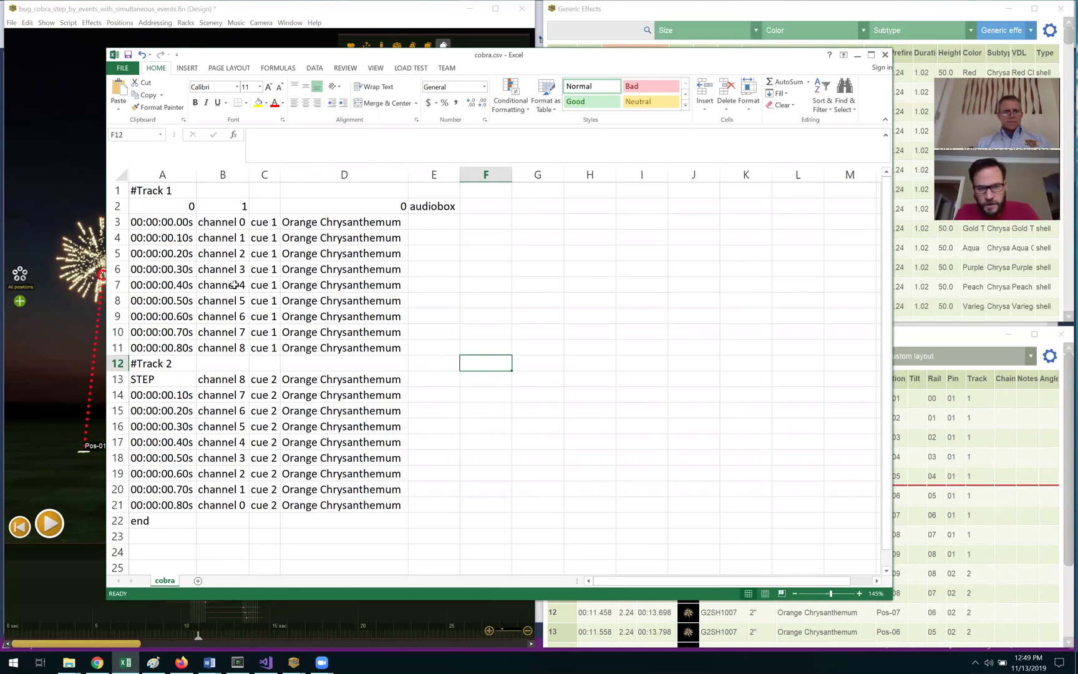
Examine the trigger values in A2:B2, the last Track 1 event and the STEP entry starting Track 2
drag(159, 205, 222, 206)
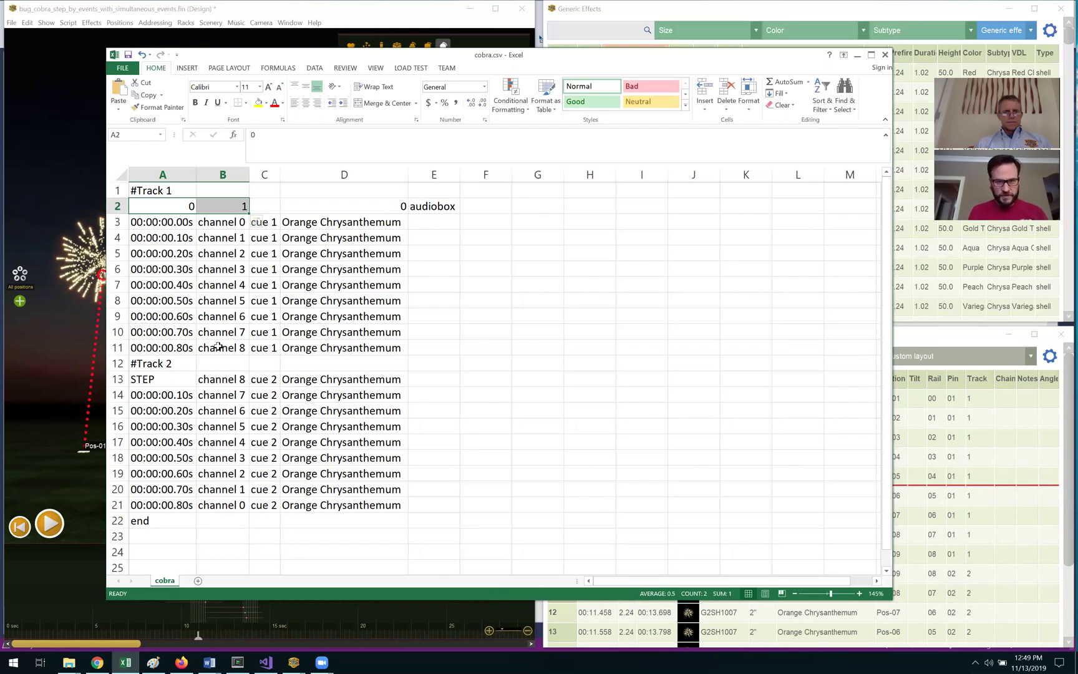
click(218, 346)
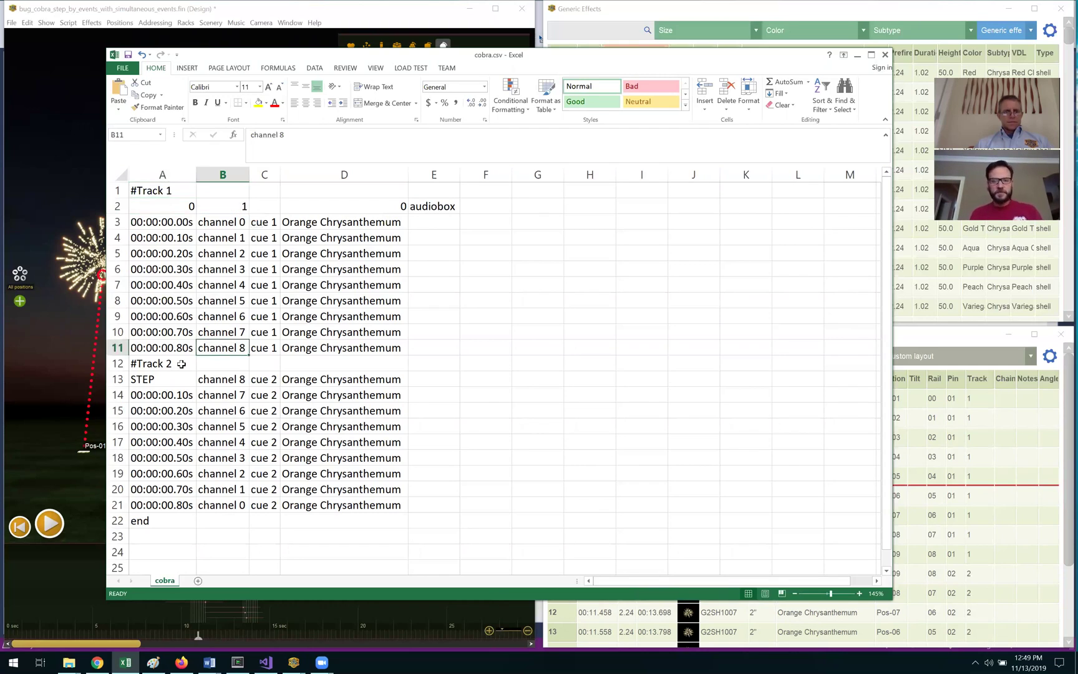
click(164, 379)
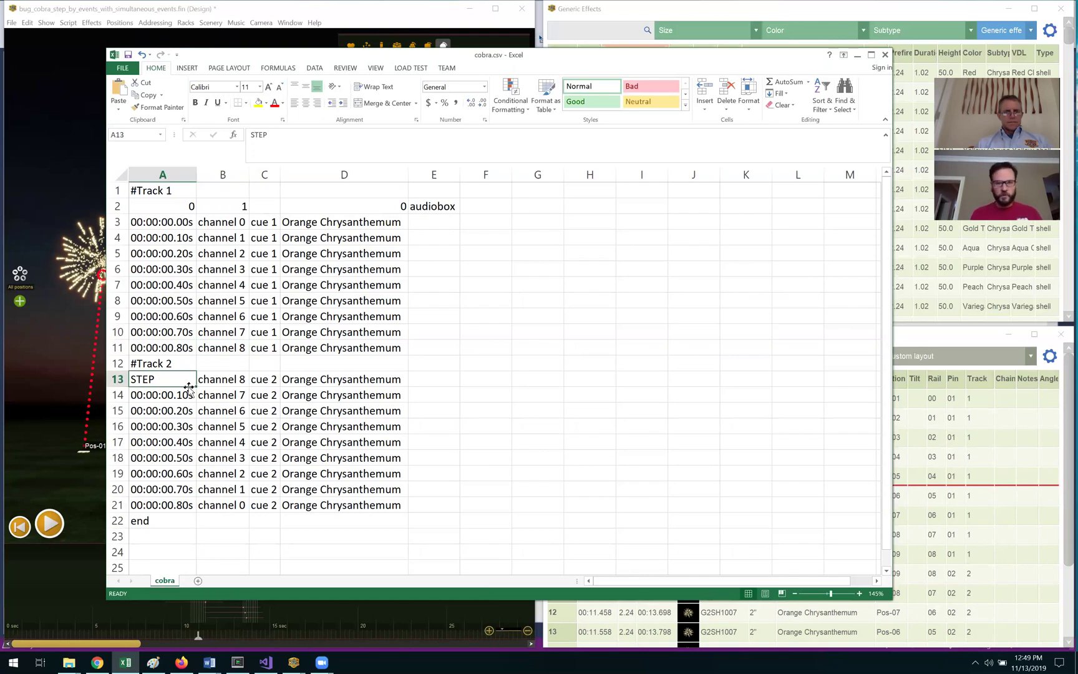